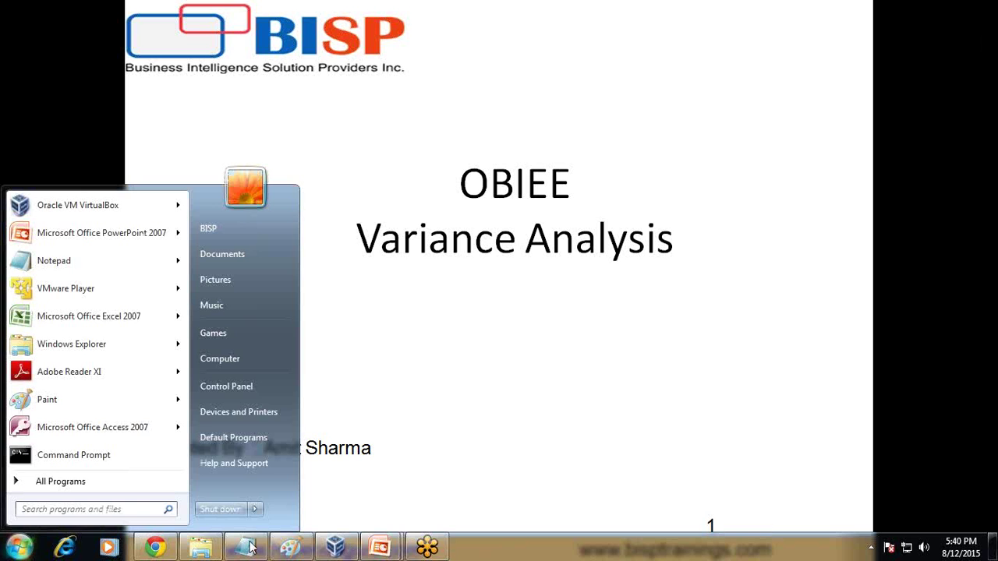
Sign in to Oracle Business Intelligence and clear the old Notepad notes
{"action": "left_click", "coordinate": [158, 548]}
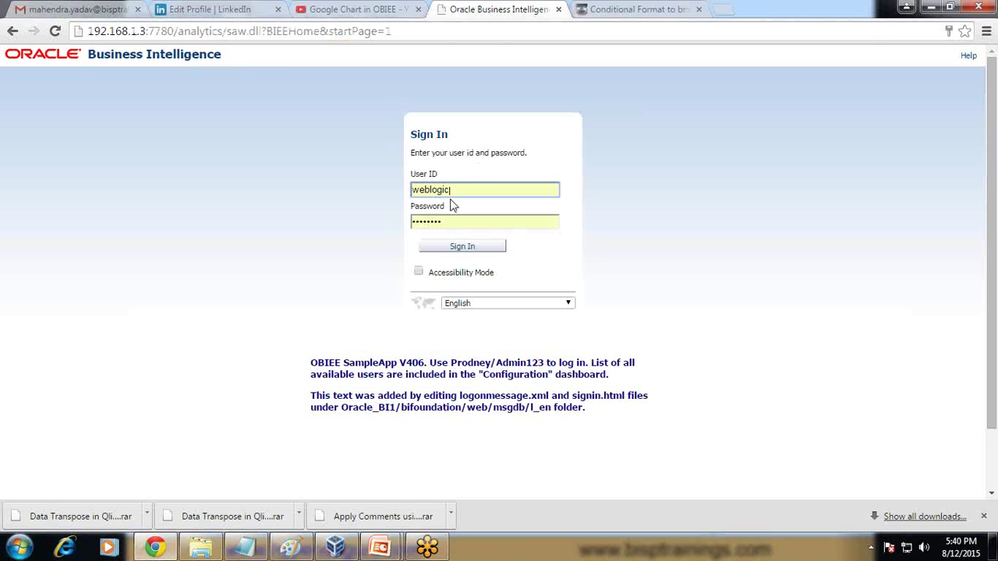
{"action": "left_click", "coordinate": [435, 238]}
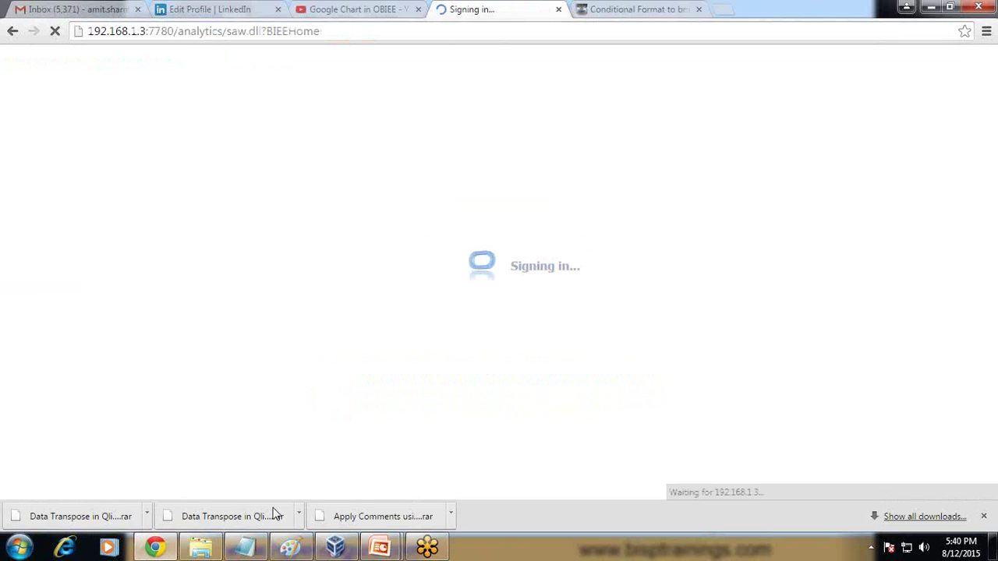
{"action": "key", "text": "alt+Tab"}
{"action": "key", "text": "ctrl+a"}
{"action": "key", "text": "Delete"}
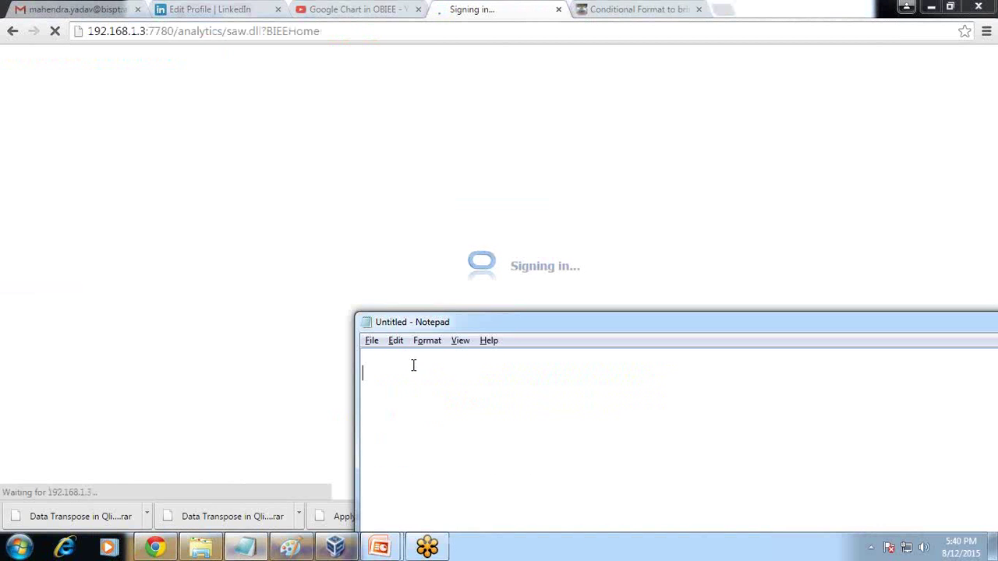
Write note lines '-Actual Revenue' and '-Target Revenue' in Notepad
{"action": "type", "text": "Actual "}
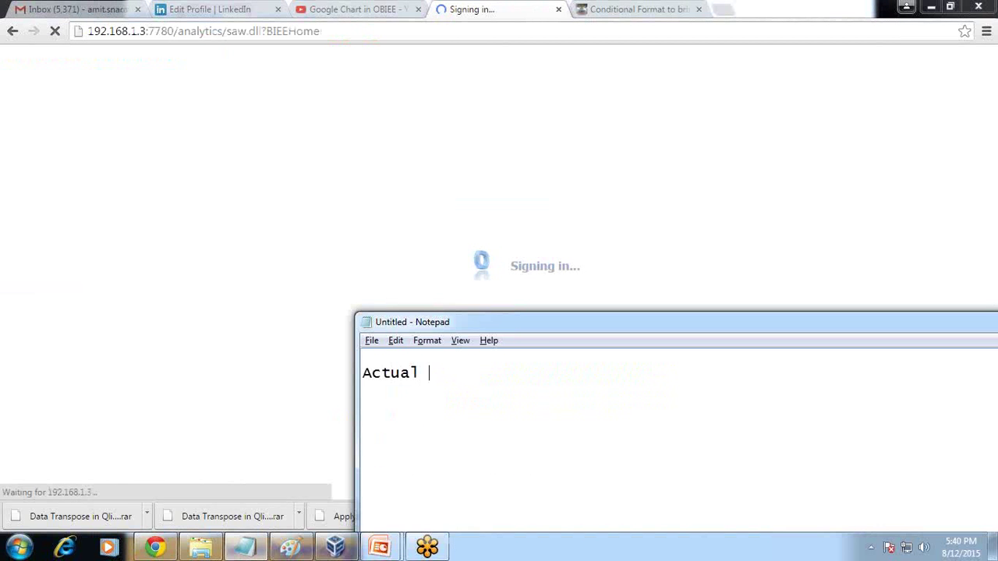
{"action": "type", "text": "Revenue"}
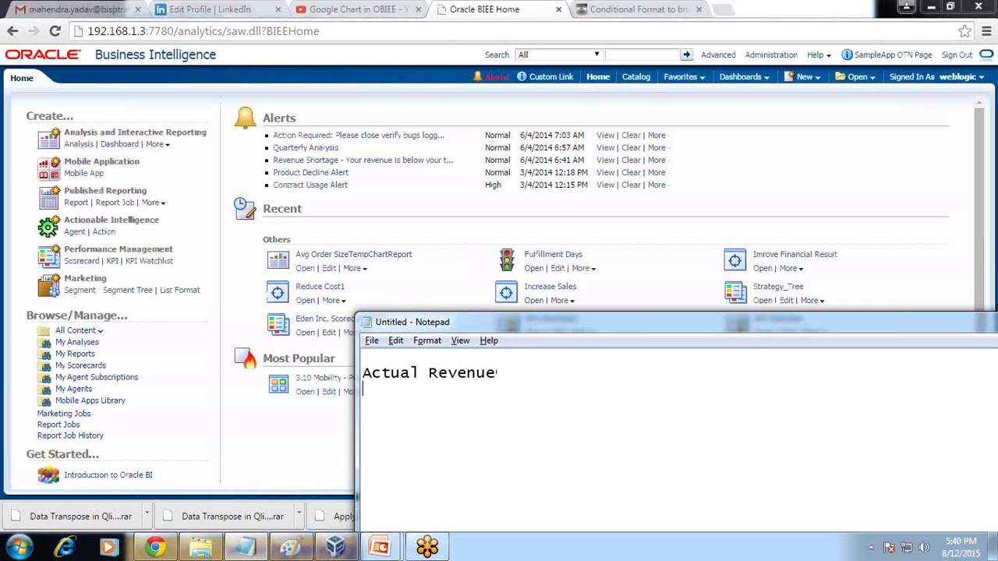
{"action": "left_click", "coordinate": [363, 373]}
{"action": "type", "text": "-"}
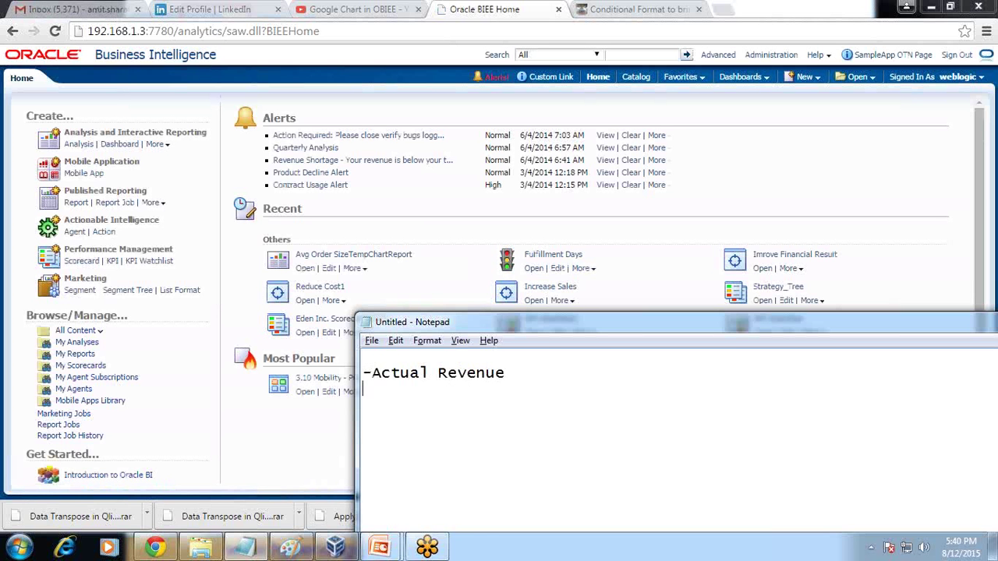
{"action": "key", "text": "End"}
{"action": "key", "text": "Return"}
{"action": "type", "text": "-Target Revenue"}
Add the formula line 'Variance = Actual Revenue-Target Revenue'
{"action": "key", "text": "Return"}
{"action": "type", "text": "Variance"}
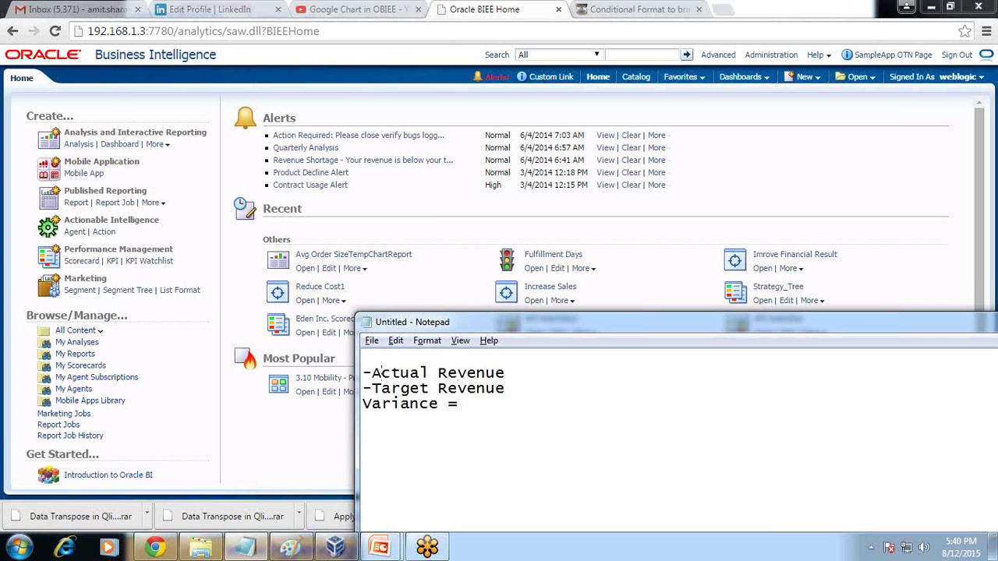
{"action": "left_click_drag", "start_coordinate": [372, 373], "coordinate": [505, 374]}
{"action": "key", "text": "ctrl+c"}
{"action": "left_click", "coordinate": [506, 388]}
{"action": "key", "text": "ctrl+v"}
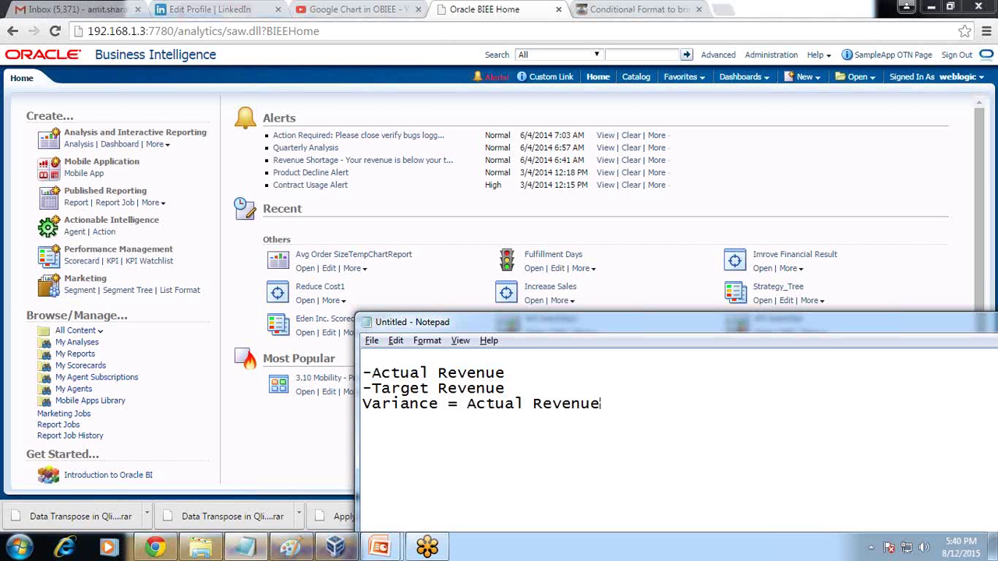
{"action": "left_click_drag", "start_coordinate": [505, 388], "coordinate": [372, 388]}
{"action": "key", "text": "ctrl+c"}
{"action": "left_click", "coordinate": [373, 404]}
{"action": "key", "text": "ctrl+v"}
Add the line 'Varinace % = (Actual Revenue-Target Revenue)/Actual_Revenue'
{"action": "key", "text": "Return"}
{"action": "type", "text": "Varinace %"}
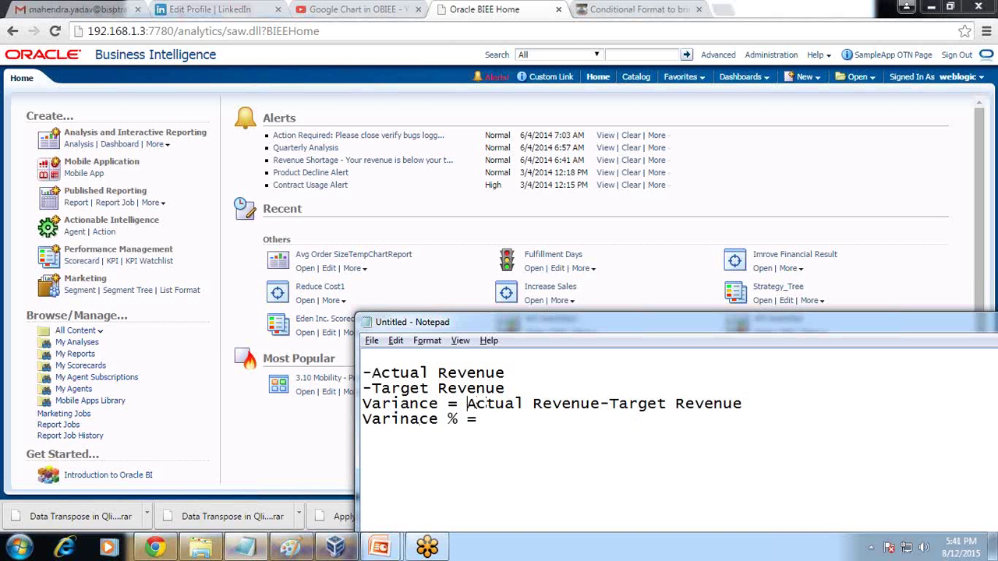
{"action": "left_click_drag", "start_coordinate": [466, 403], "coordinate": [742, 403]}
{"action": "key", "text": "ctrl+c"}
{"action": "left_click", "coordinate": [486, 418]}
{"action": "key", "text": "ctrl+v"}
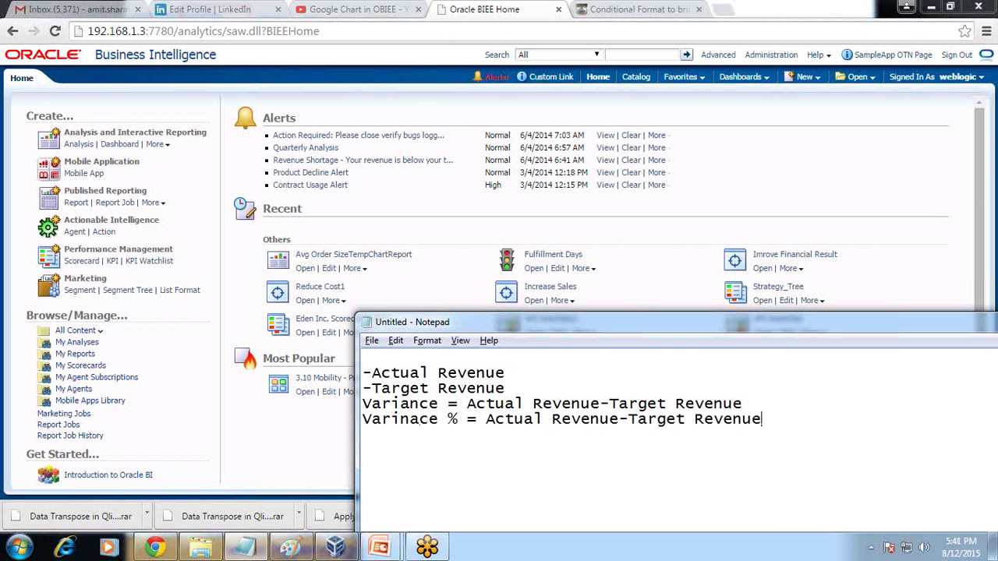
{"action": "type", "text": ")/Actual_Revenue"}
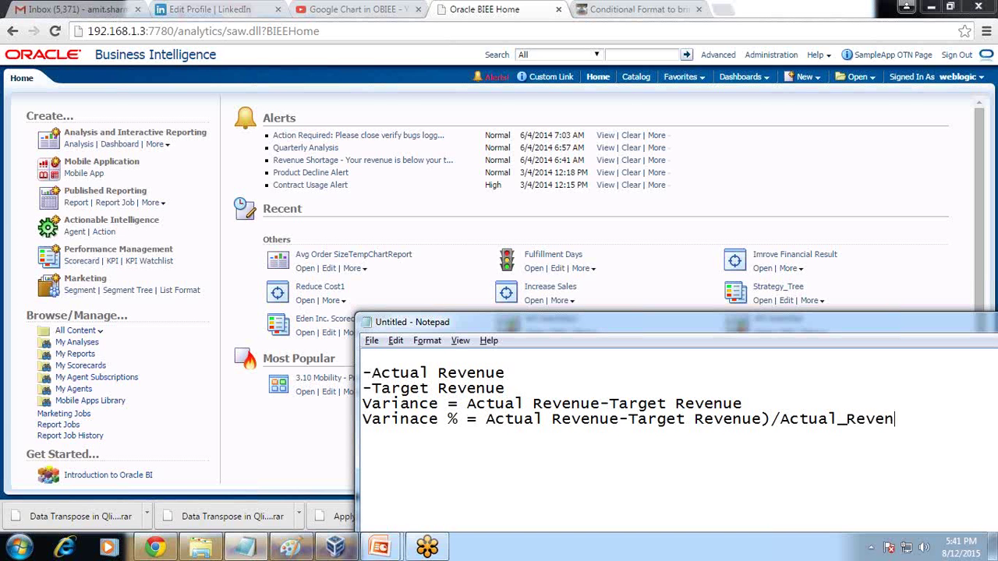
{"action": "left_click", "coordinate": [485, 420]}
{"action": "type", "text": "("}
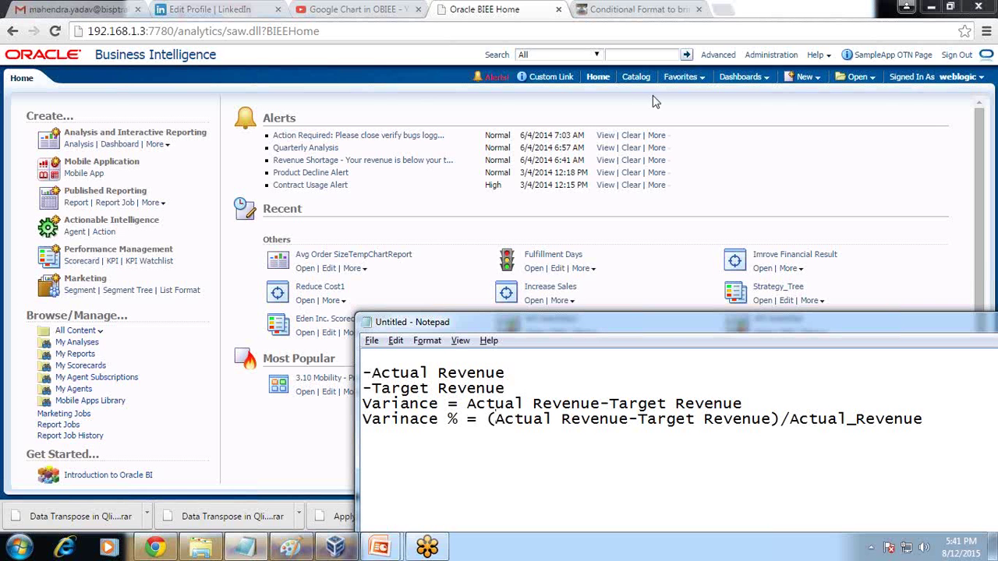
Add the line 'Actoss Last 12 month' after Target Revenue
{"action": "left_click", "coordinate": [547, 382]}
{"action": "key", "text": "Return"}
{"action": "type", "text": "Act"}
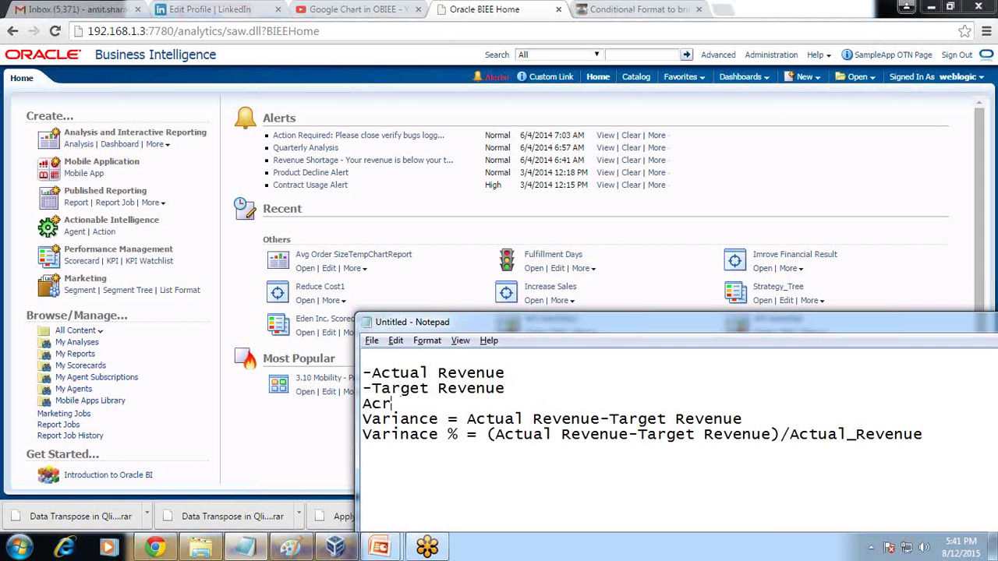
{"action": "type", "text": "oss Las"}
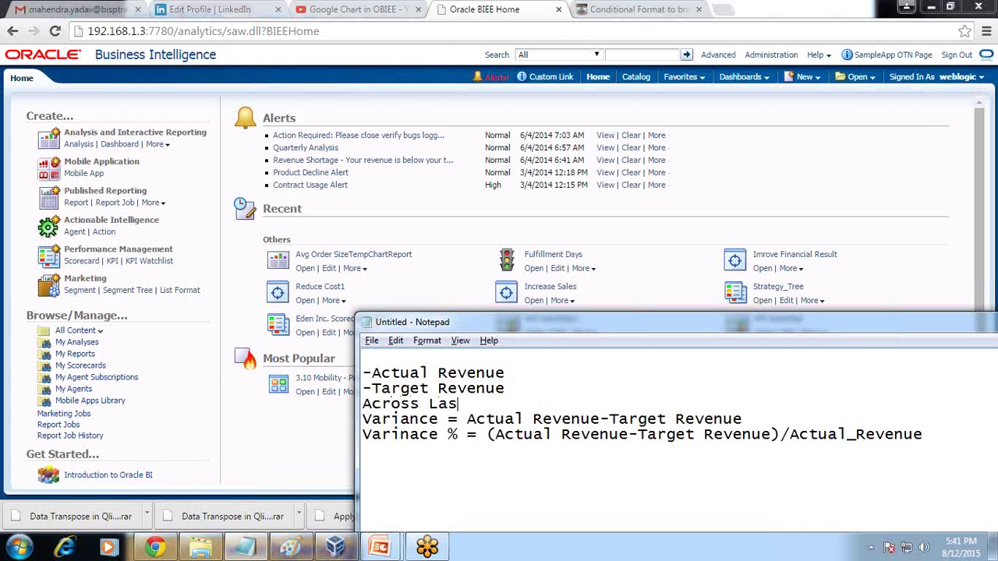
{"action": "type", "text": "t 12 month"}
Start a new A - Sample Sales analysis with T02 Per Name Month as the first column
{"action": "left_click", "coordinate": [803, 76]}
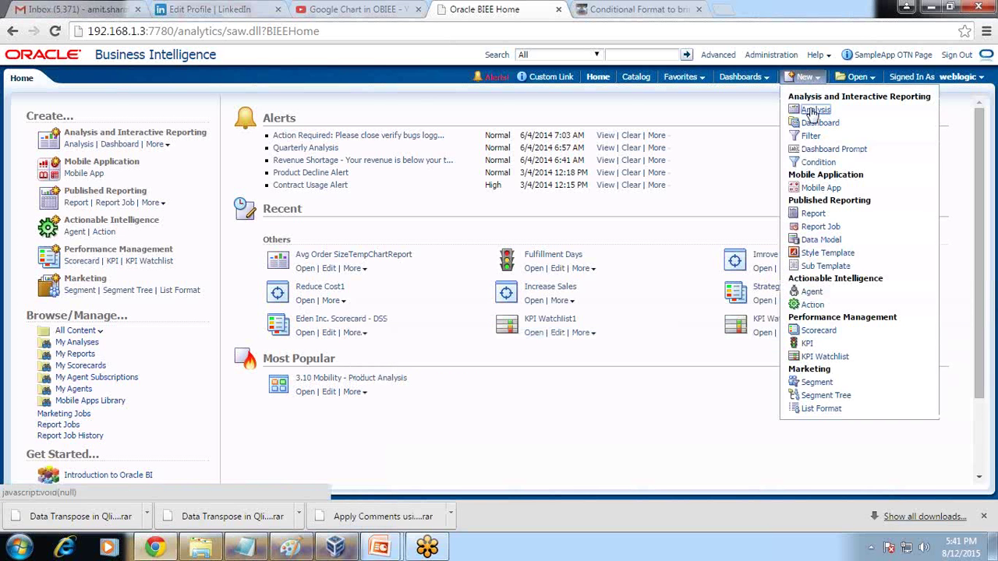
{"action": "left_click", "coordinate": [811, 115]}
{"action": "left_click", "coordinate": [811, 115]}
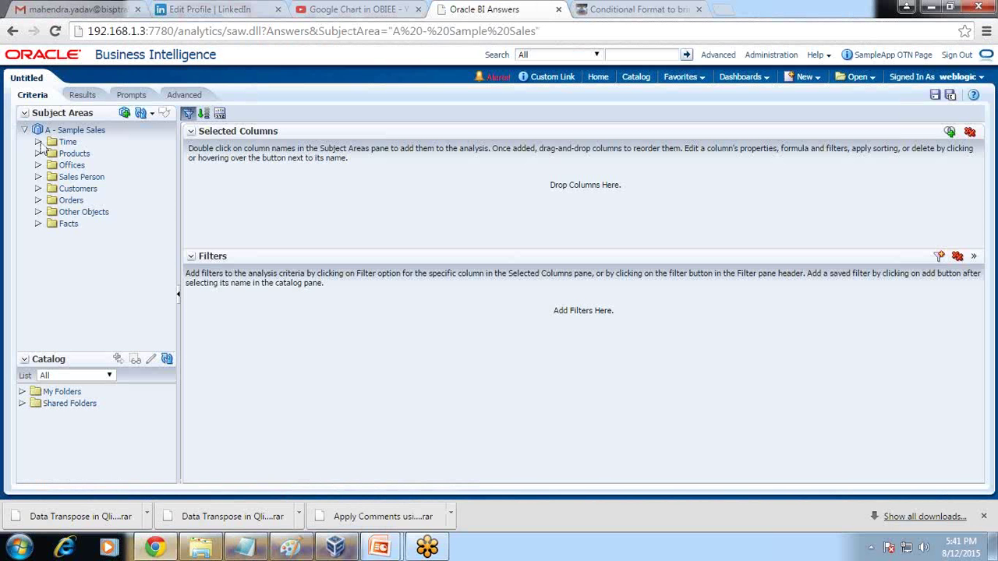
{"action": "left_click", "coordinate": [39, 142]}
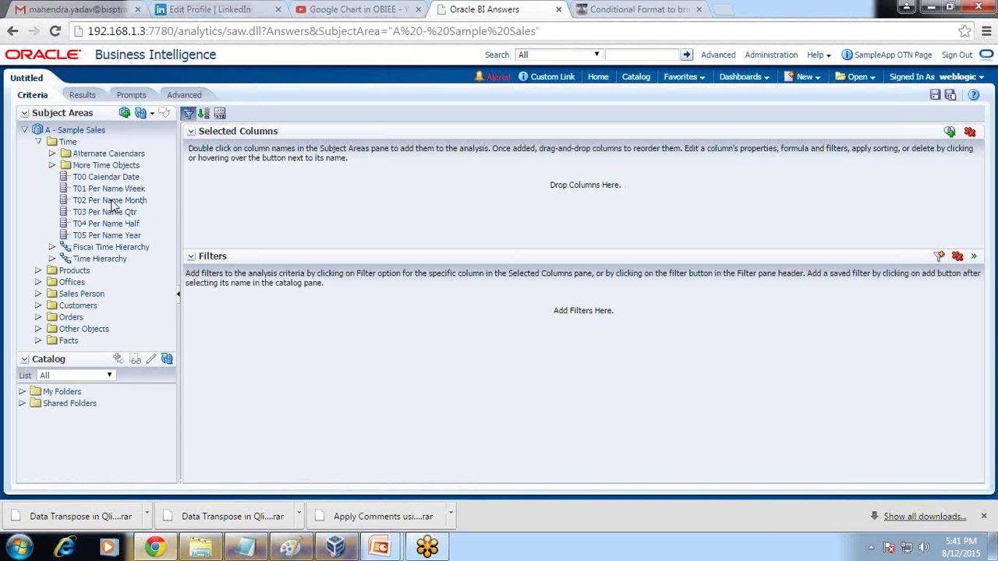
{"action": "left_click_drag", "start_coordinate": [113, 204], "coordinate": [209, 195]}
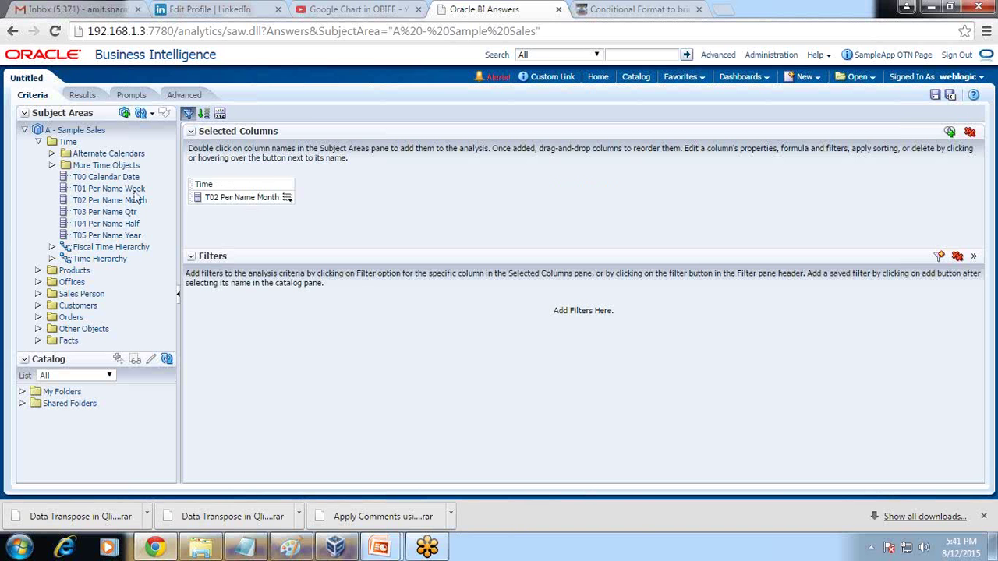
Filter the analysis to T05 Per Name Year = 2010
{"action": "left_click_drag", "start_coordinate": [125, 239], "coordinate": [337, 225]}
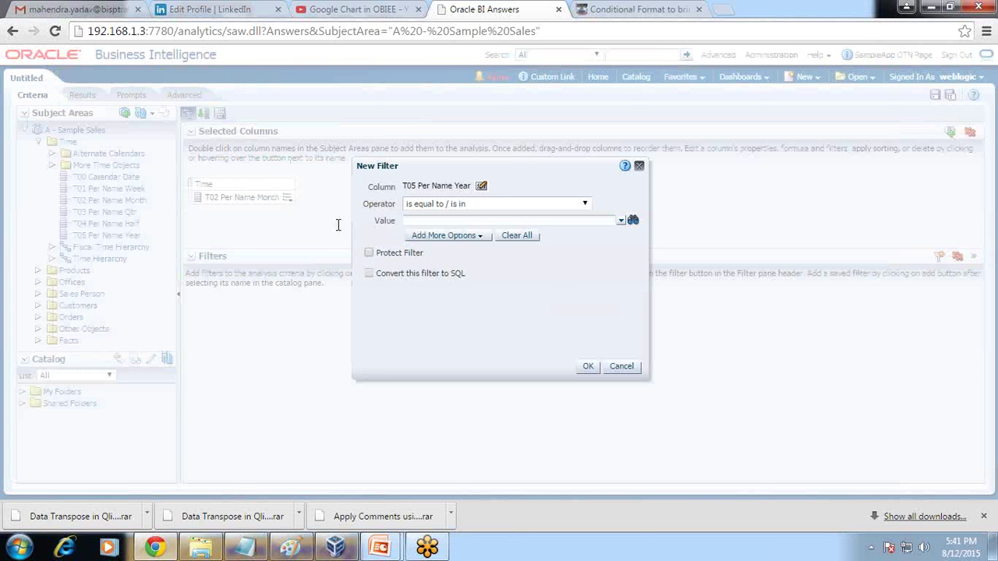
{"action": "left_click", "coordinate": [620, 221]}
{"action": "left_click", "coordinate": [413, 290]}
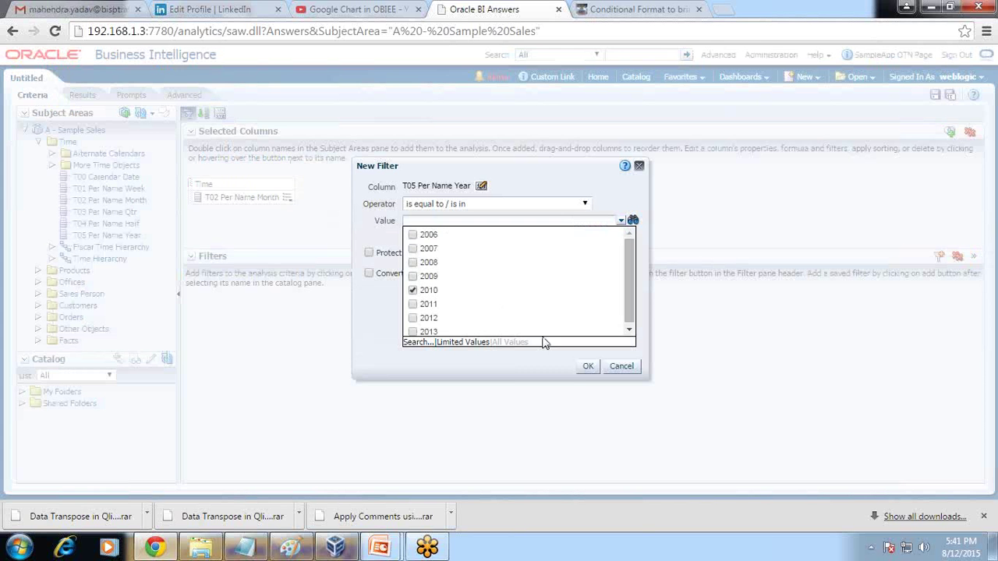
{"action": "left_click", "coordinate": [587, 367]}
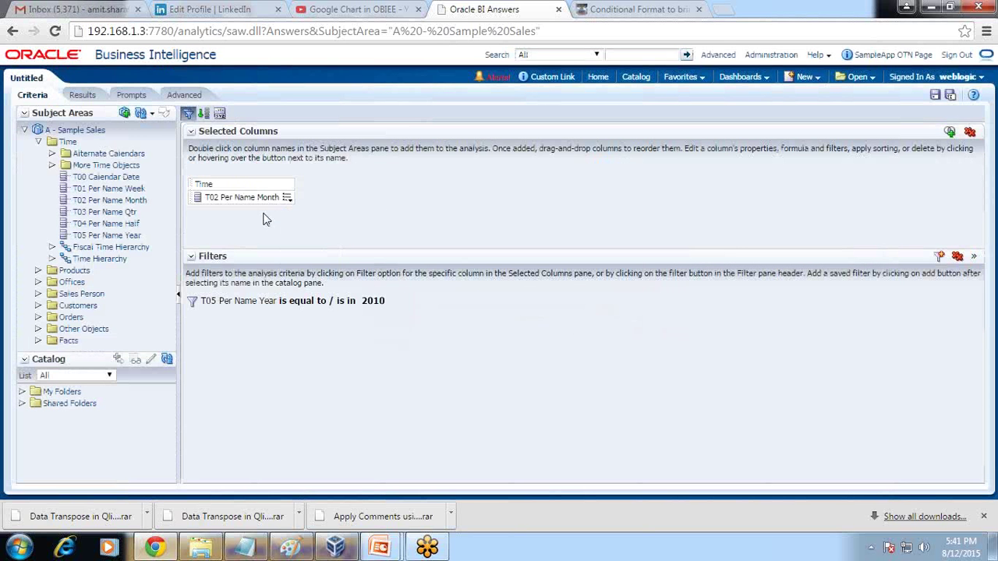
Add 1- Revenue, 5- Target Revenue and a second 1- Revenue column
{"action": "left_click", "coordinate": [38, 142]}
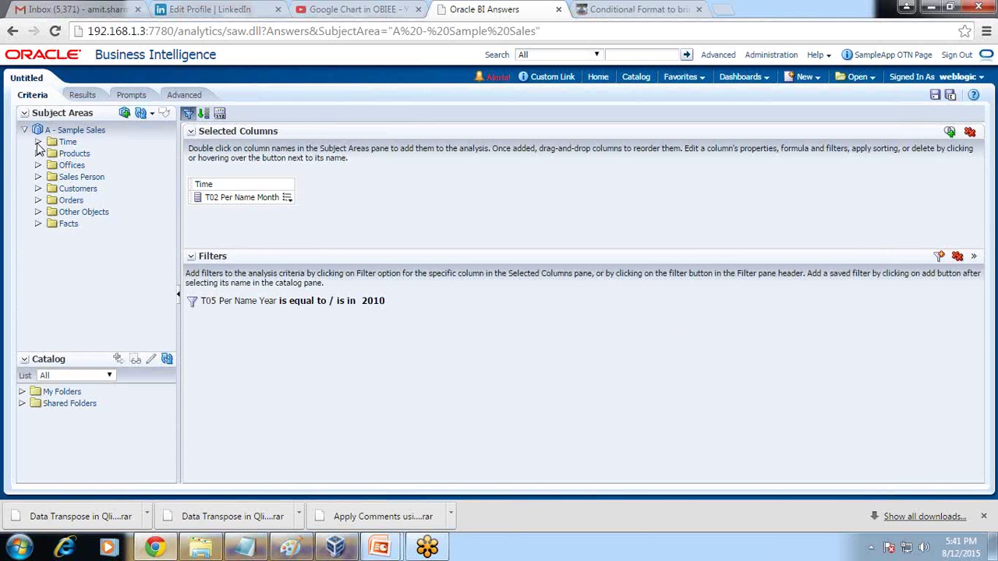
{"action": "left_click", "coordinate": [38, 224]}
{"action": "left_click", "coordinate": [51, 235]}
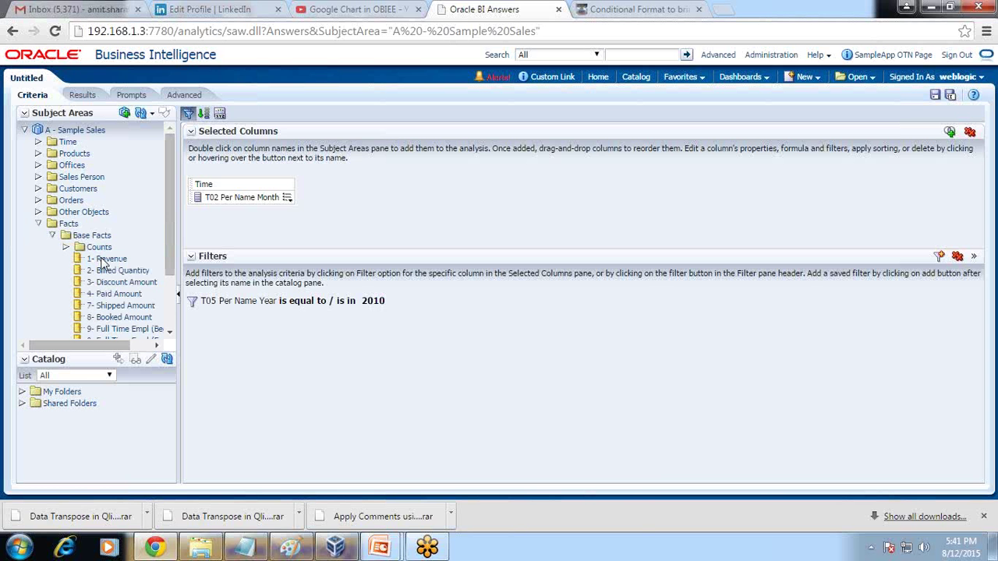
{"action": "left_click_drag", "start_coordinate": [105, 260], "coordinate": [373, 200]}
{"action": "scroll", "coordinate": [122, 314], "scroll_direction": "down", "scroll_amount": 3}
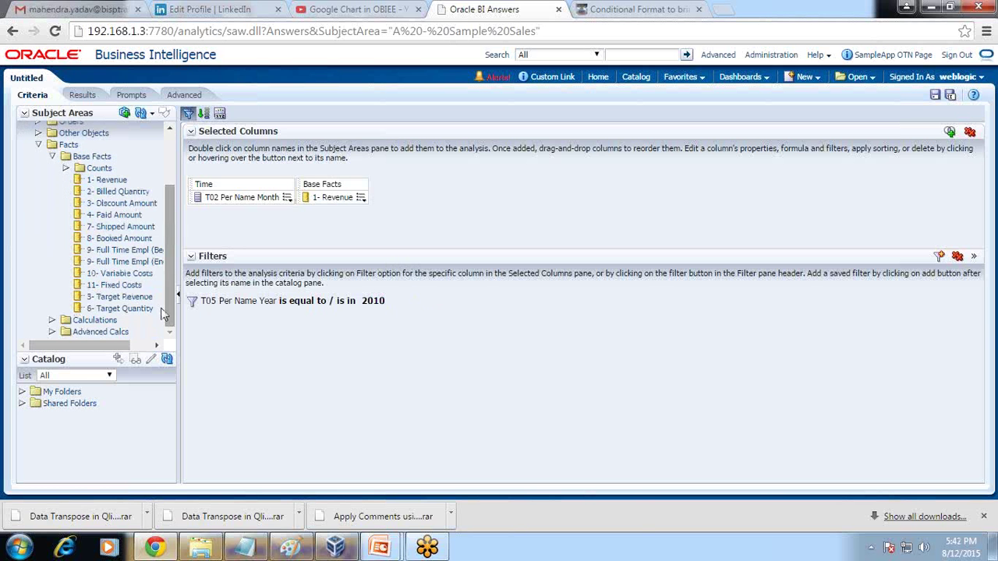
{"action": "left_click_drag", "start_coordinate": [123, 310], "coordinate": [413, 201]}
{"action": "left_click_drag", "start_coordinate": [113, 185], "coordinate": [460, 205]}
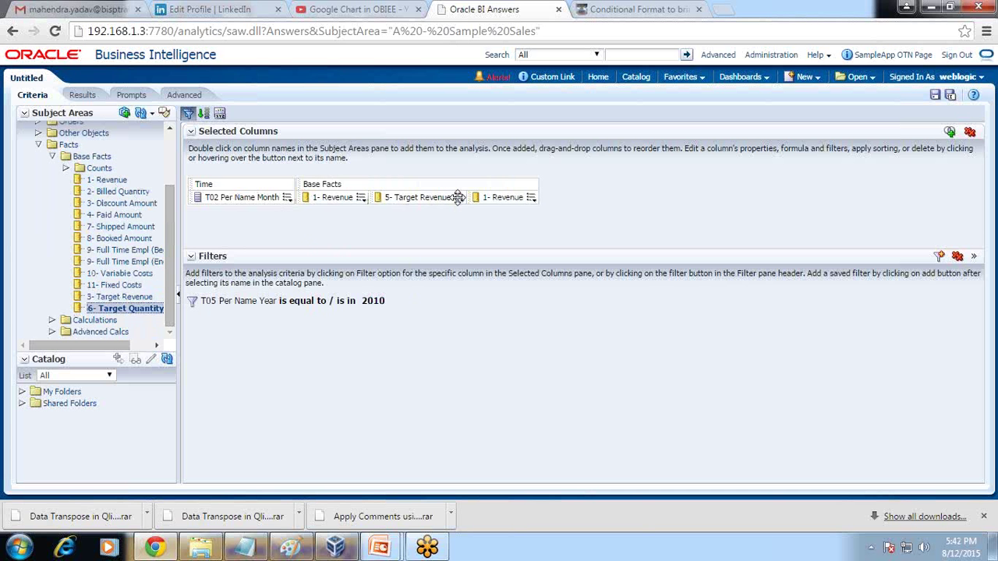
{"action": "left_click", "coordinate": [531, 198]}
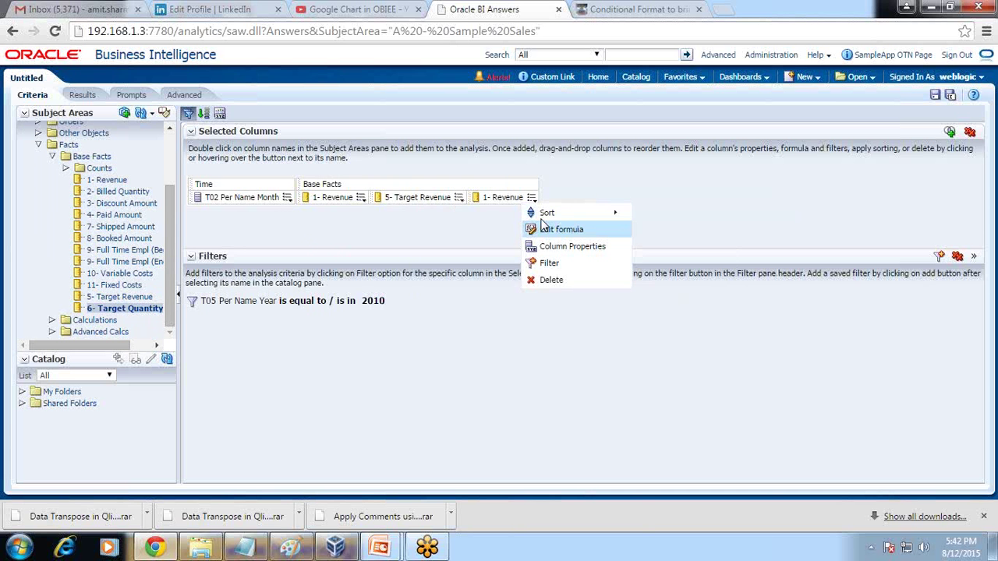
Make the duplicate revenue column 'Variance' (1- Revenue minus 5- Target Revenue), then add another 1- Revenue column
{"action": "left_click", "coordinate": [551, 230]}
{"action": "left_click", "coordinate": [342, 177]}
{"action": "double_click", "coordinate": [360, 160]}
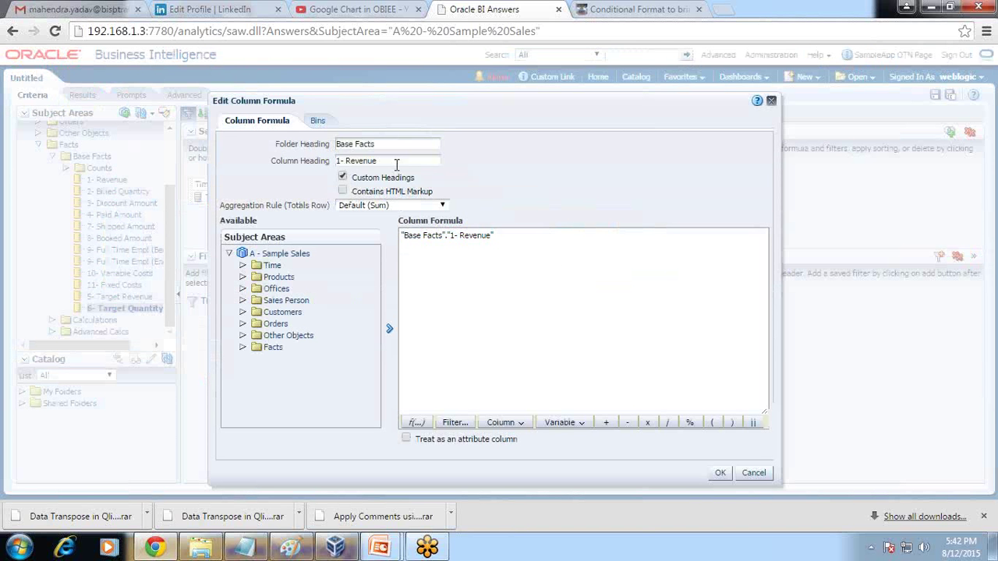
{"action": "type", "text": "Van"}
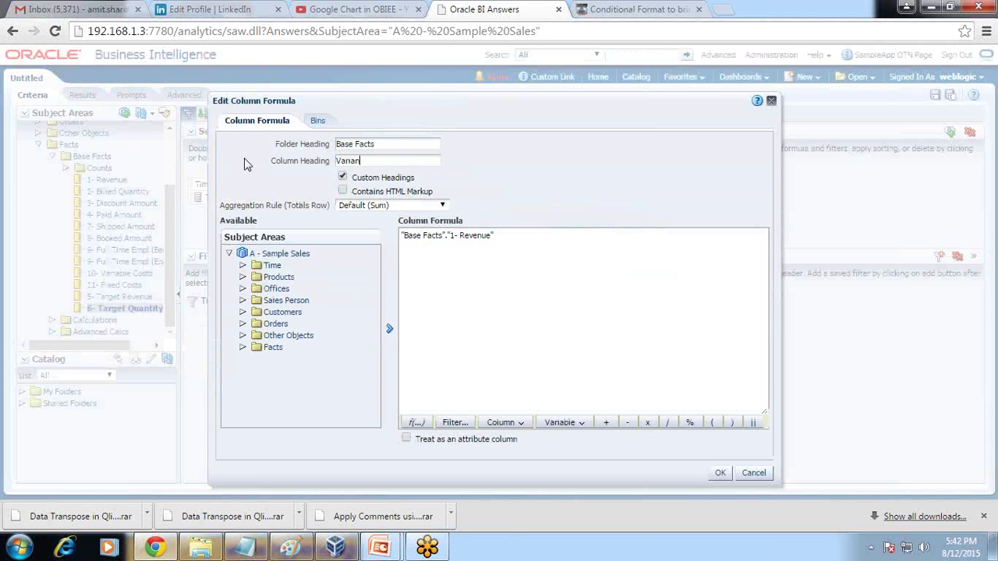
{"action": "left_click", "coordinate": [501, 238]}
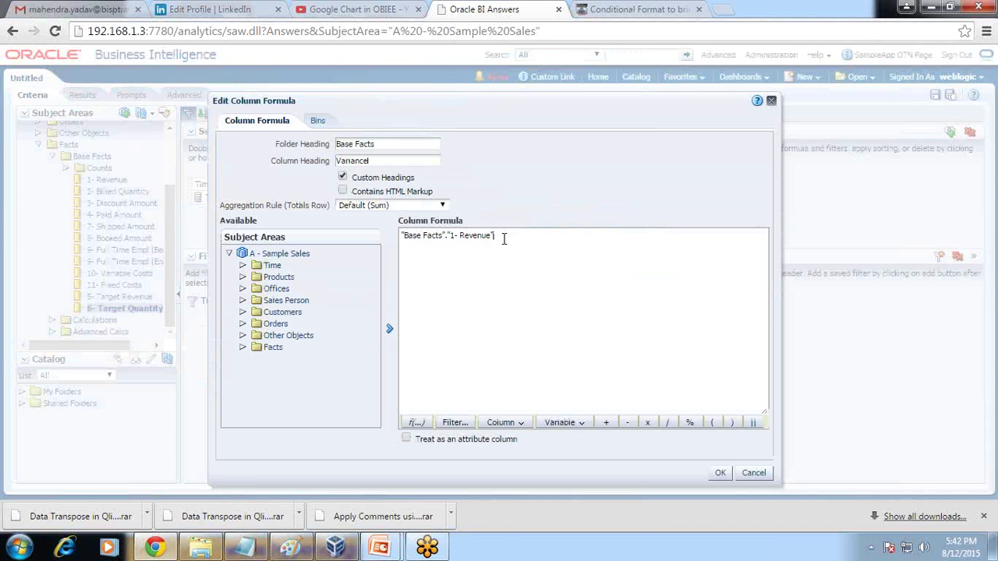
{"action": "type", "text": "-"}
{"action": "left_click", "coordinate": [503, 423]}
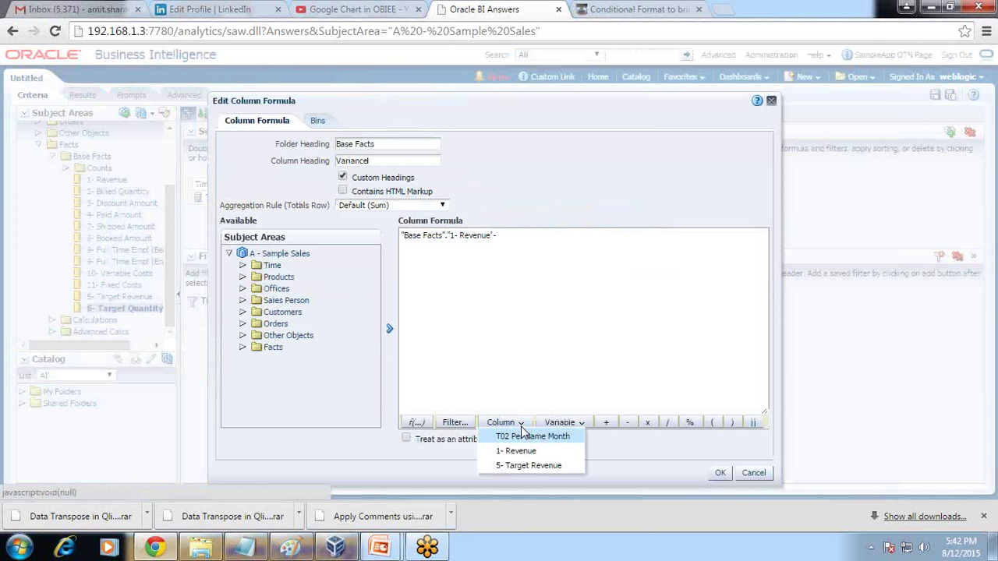
{"action": "left_click", "coordinate": [530, 466]}
{"action": "left_click", "coordinate": [719, 473]}
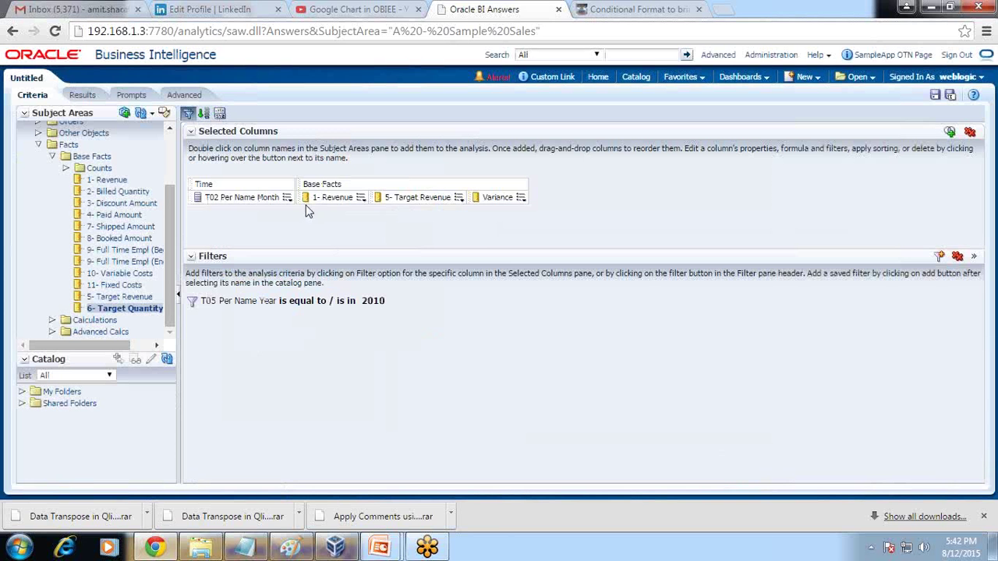
{"action": "left_click_drag", "start_coordinate": [104, 182], "coordinate": [590, 210]}
{"action": "mouse_move", "coordinate": [592, 199]}
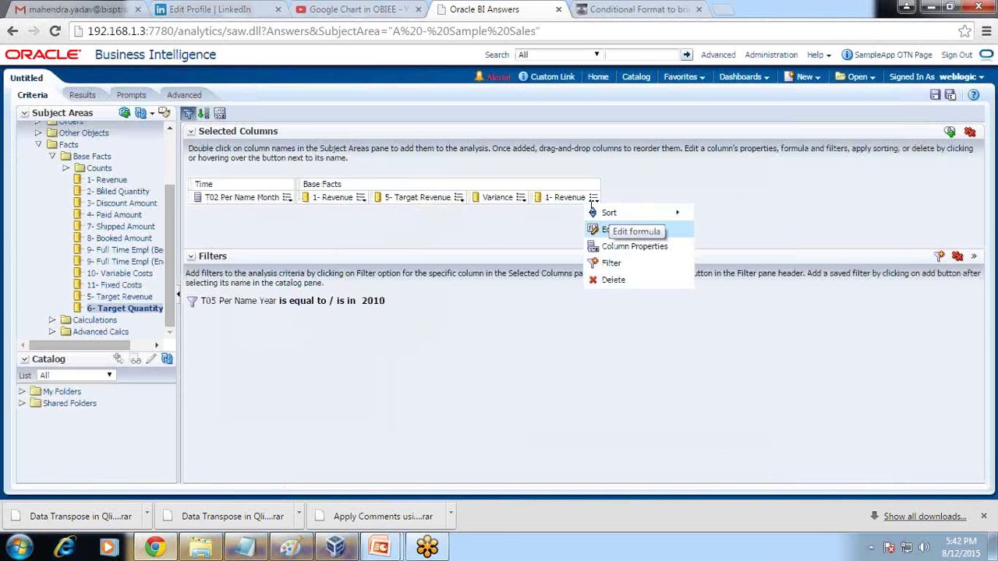
Check the Variance formula and the new revenue column's settings without changing them
{"action": "left_click", "coordinate": [608, 230]}
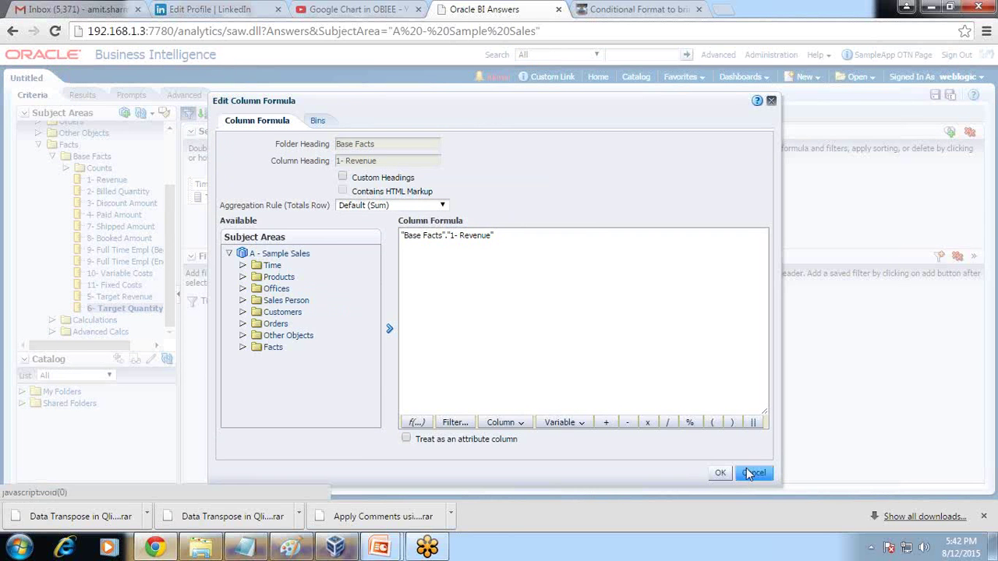
{"action": "left_click", "coordinate": [750, 472]}
{"action": "left_click", "coordinate": [527, 198]}
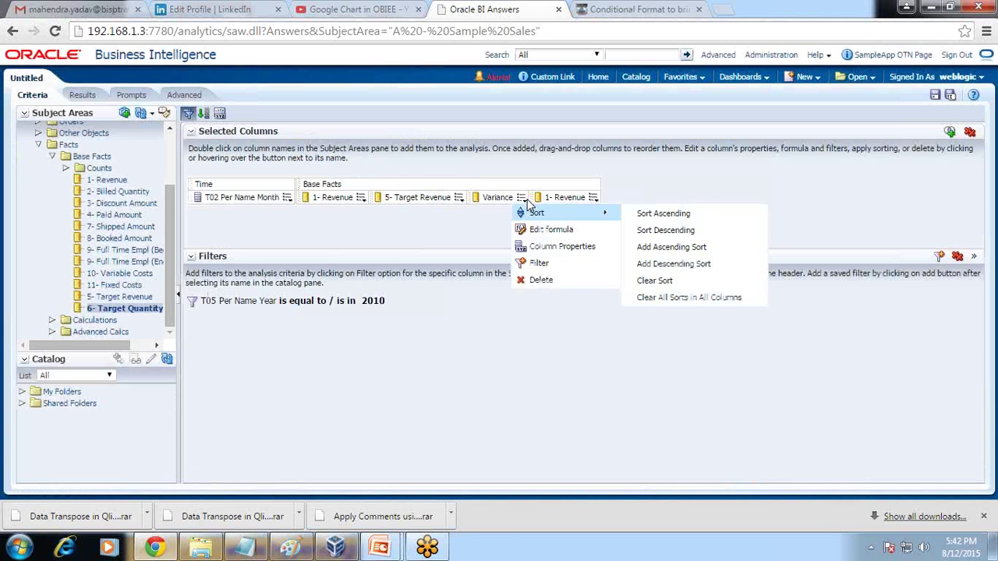
{"action": "left_click", "coordinate": [594, 227]}
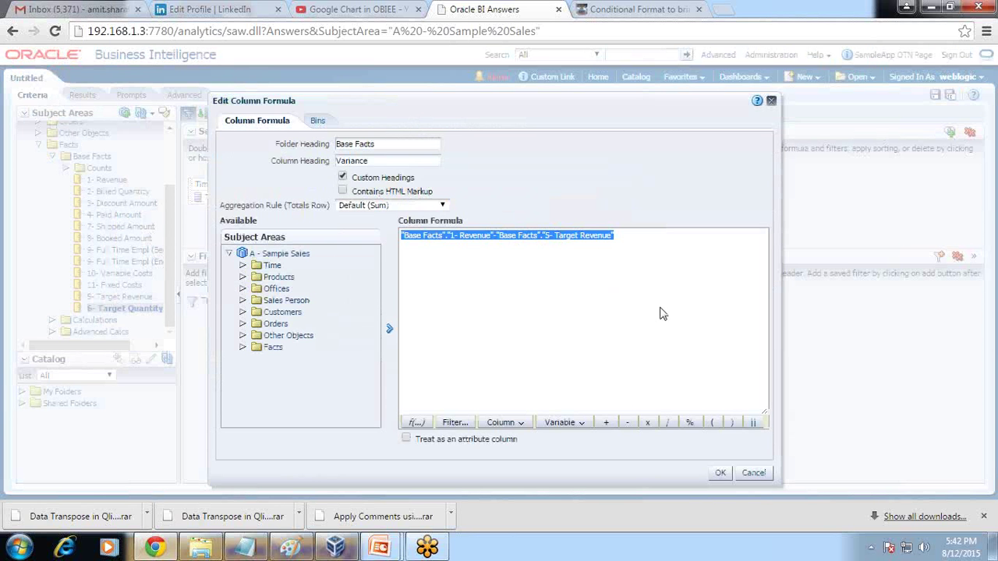
{"action": "left_click", "coordinate": [719, 473]}
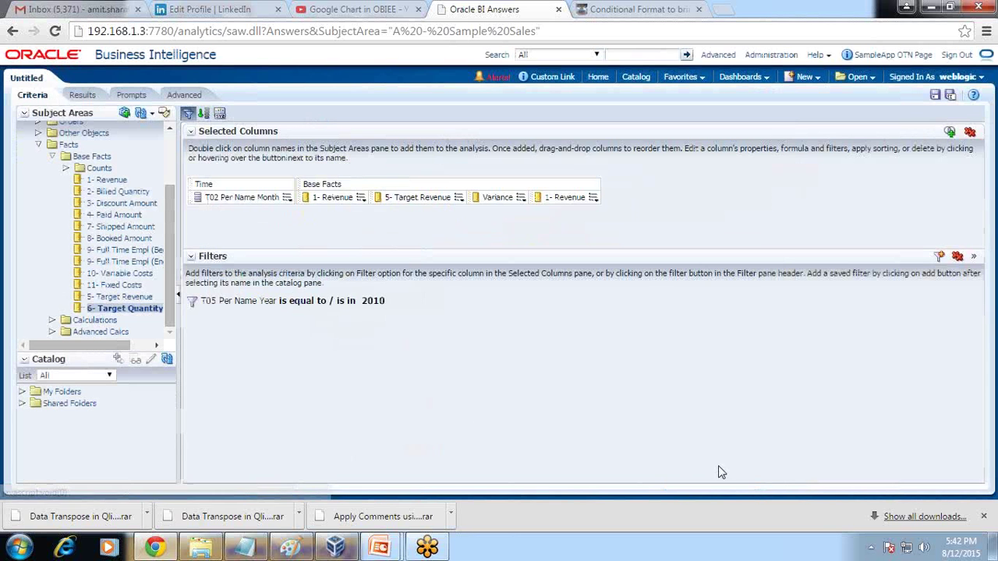
{"action": "left_click", "coordinate": [593, 197]}
{"action": "left_click", "coordinate": [632, 246]}
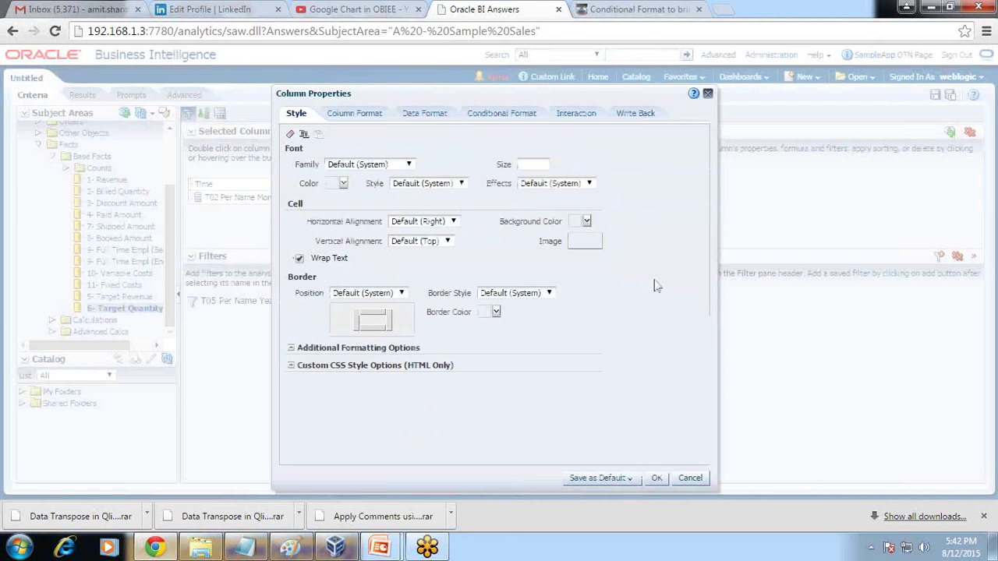
{"action": "left_click", "coordinate": [691, 478]}
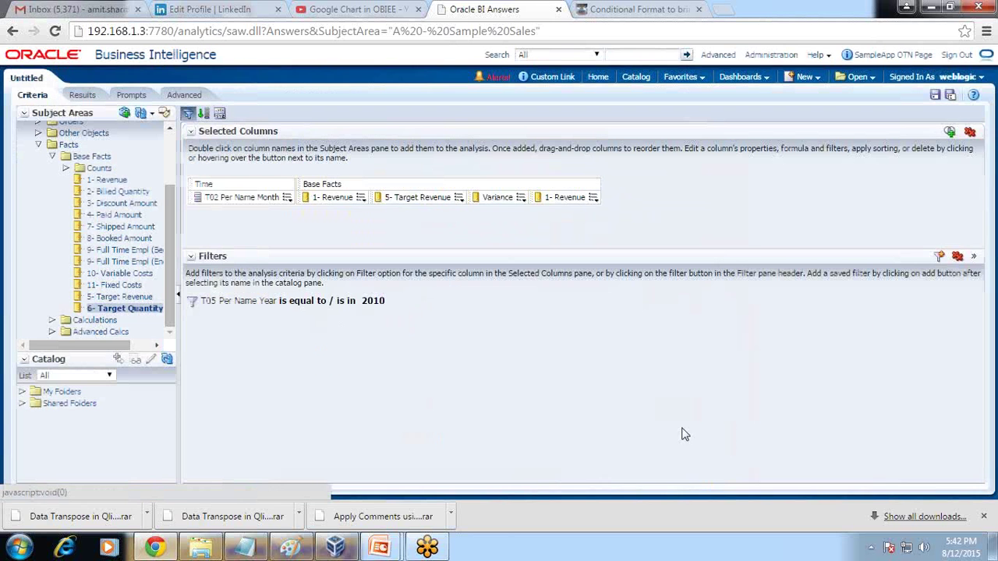
Turn the last column into 'Variance %', dividing the revenue difference by 1- Revenue
{"action": "left_click", "coordinate": [593, 197]}
{"action": "left_click", "coordinate": [606, 230]}
{"action": "left_click", "coordinate": [551, 239]}
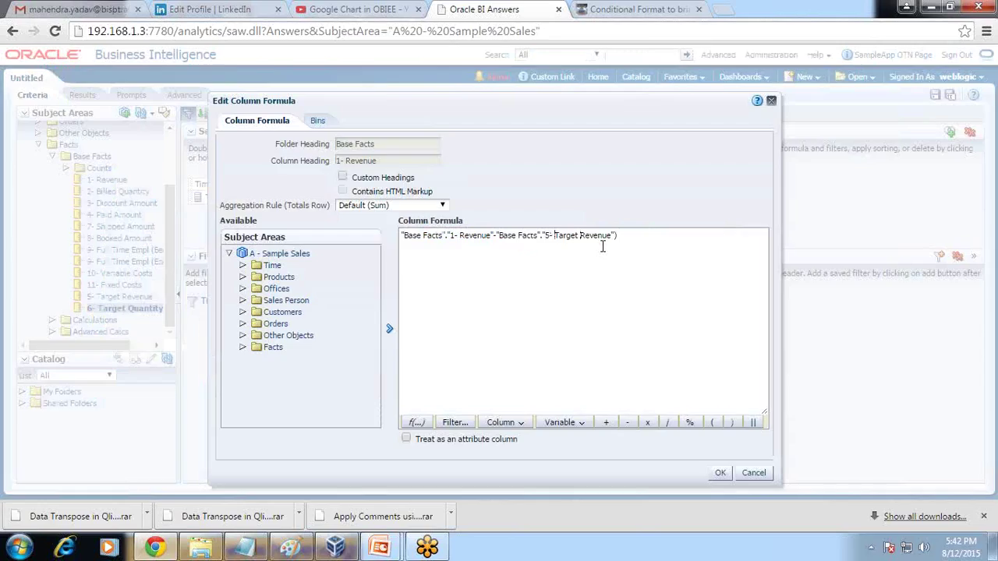
{"action": "key", "text": "Home"}
{"action": "type", "text": "("}
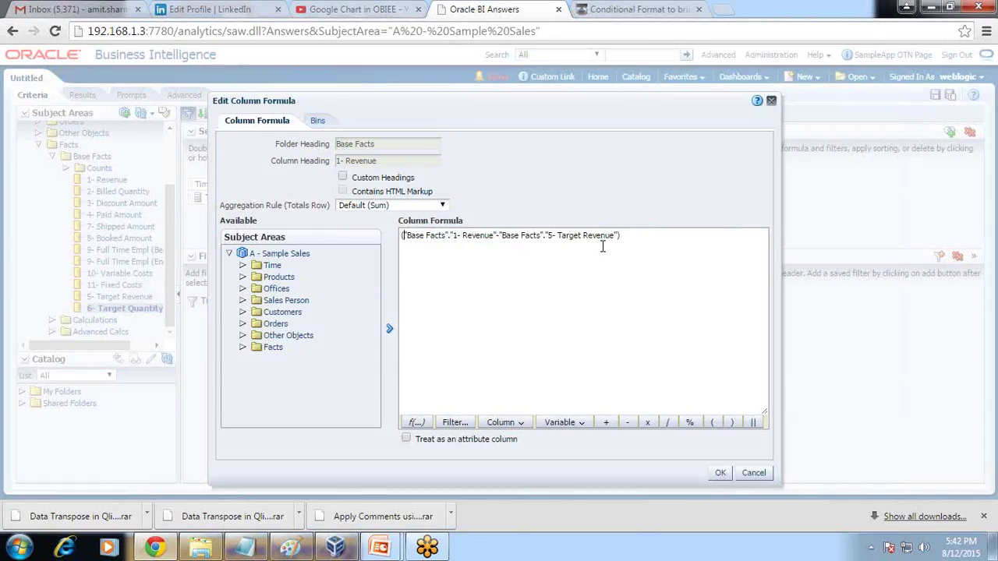
{"action": "type", "text": "/"}
{"action": "left_click_drag", "start_coordinate": [498, 236], "coordinate": [401, 238]}
{"action": "key", "text": "ctrl+c"}
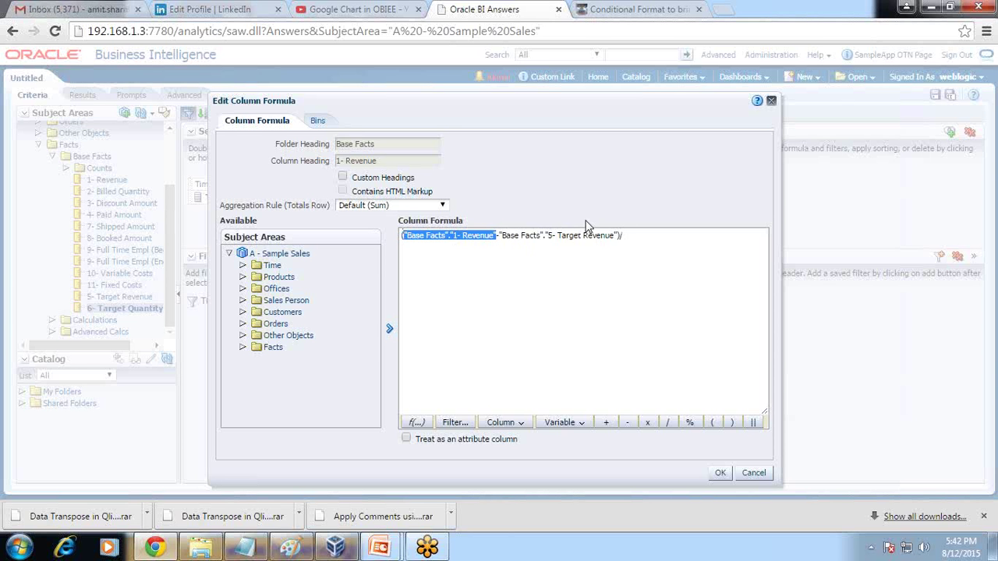
{"action": "left_click", "coordinate": [630, 234]}
{"action": "key", "text": "ctrl+v"}
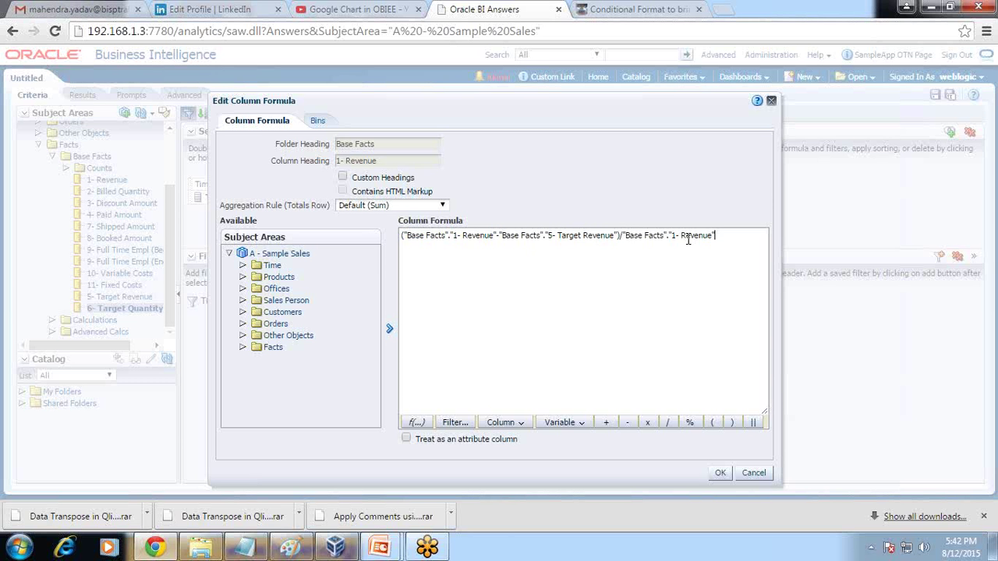
{"action": "left_click", "coordinate": [342, 177]}
{"action": "triple_click", "coordinate": [335, 161]}
{"action": "type", "text": "Variance %"}
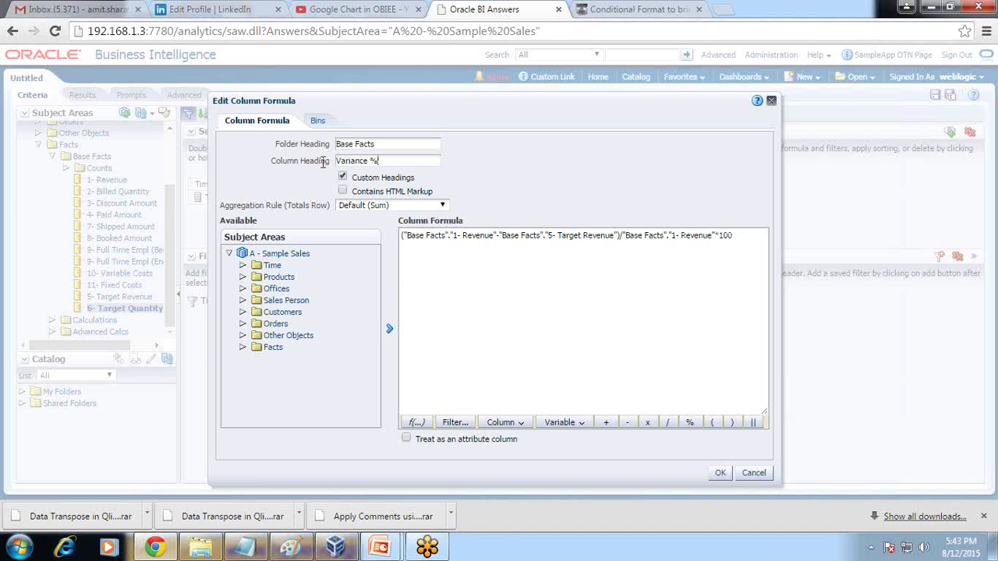
{"action": "left_click", "coordinate": [720, 472]}
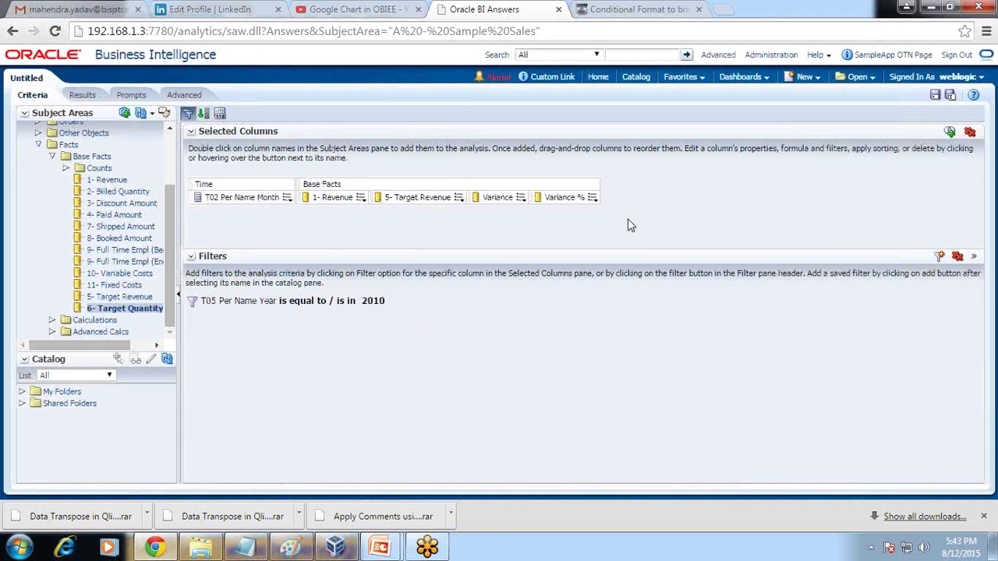
Override Variance % data format to treat numbers as percentage, then edit the results table view
{"action": "left_click", "coordinate": [592, 198]}
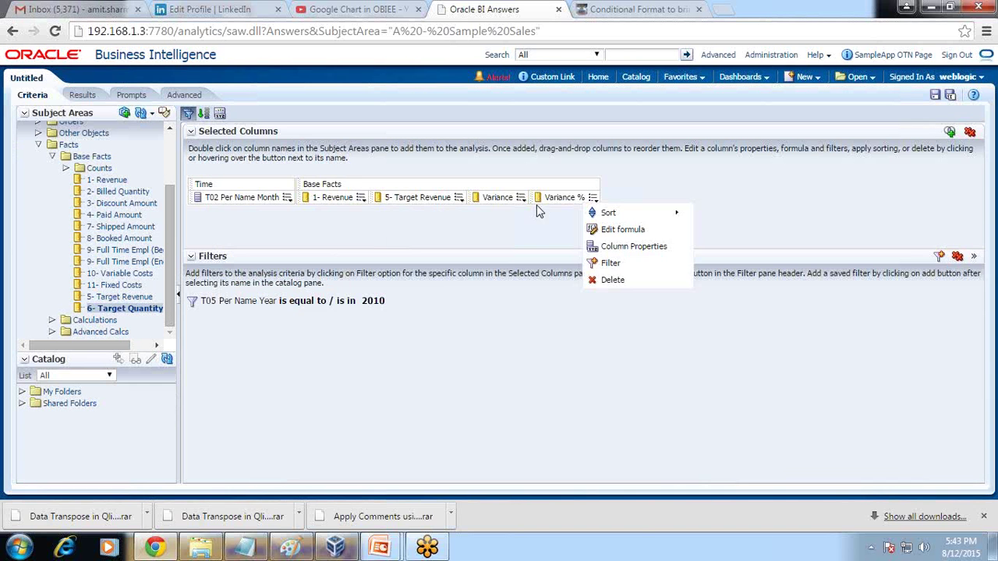
{"action": "left_click", "coordinate": [632, 246]}
{"action": "left_click", "coordinate": [422, 115]}
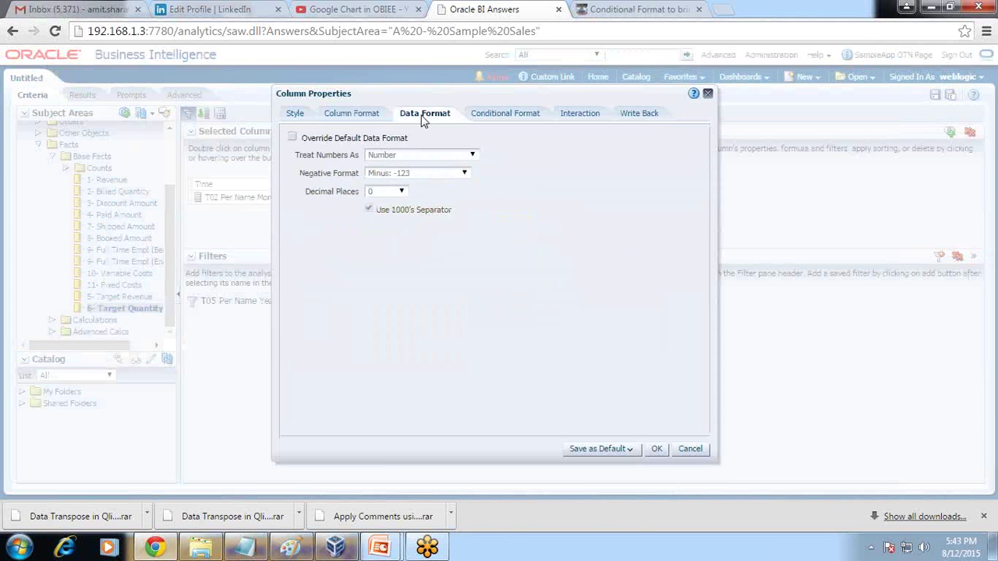
{"action": "left_click", "coordinate": [293, 137]}
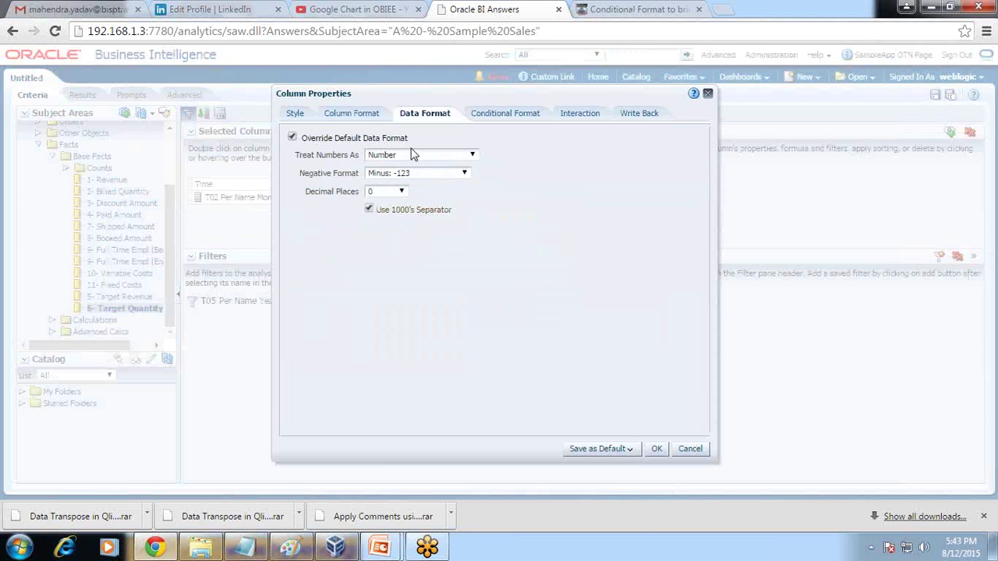
{"action": "left_click", "coordinate": [421, 154]}
{"action": "left_click", "coordinate": [419, 185]}
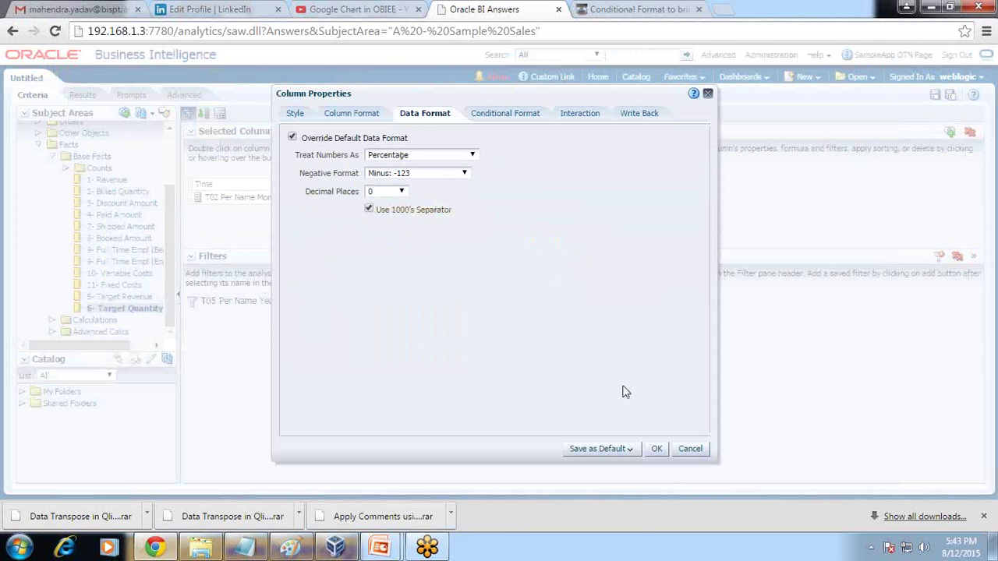
{"action": "left_click", "coordinate": [657, 448]}
{"action": "left_click", "coordinate": [81, 94]}
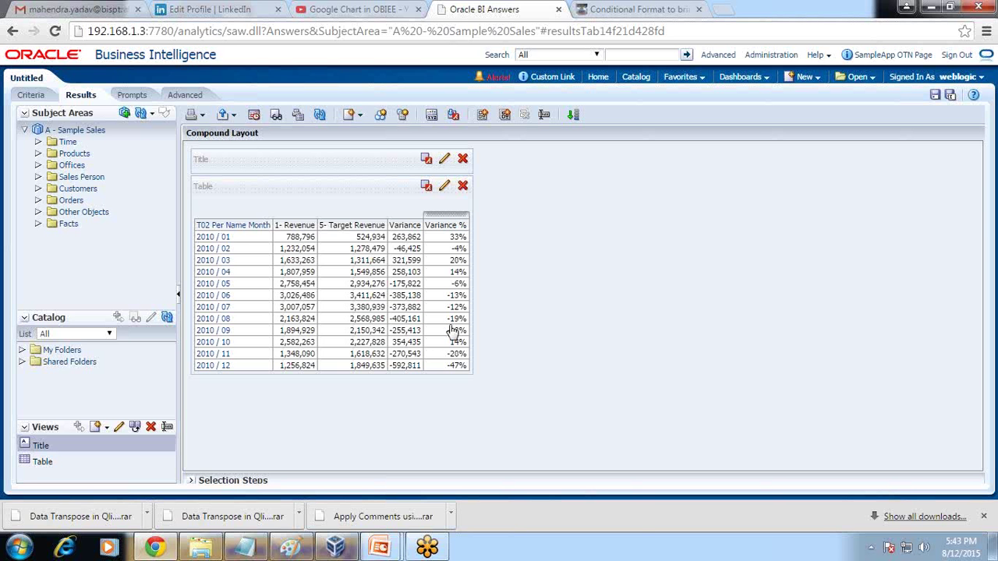
{"action": "left_click", "coordinate": [444, 187]}
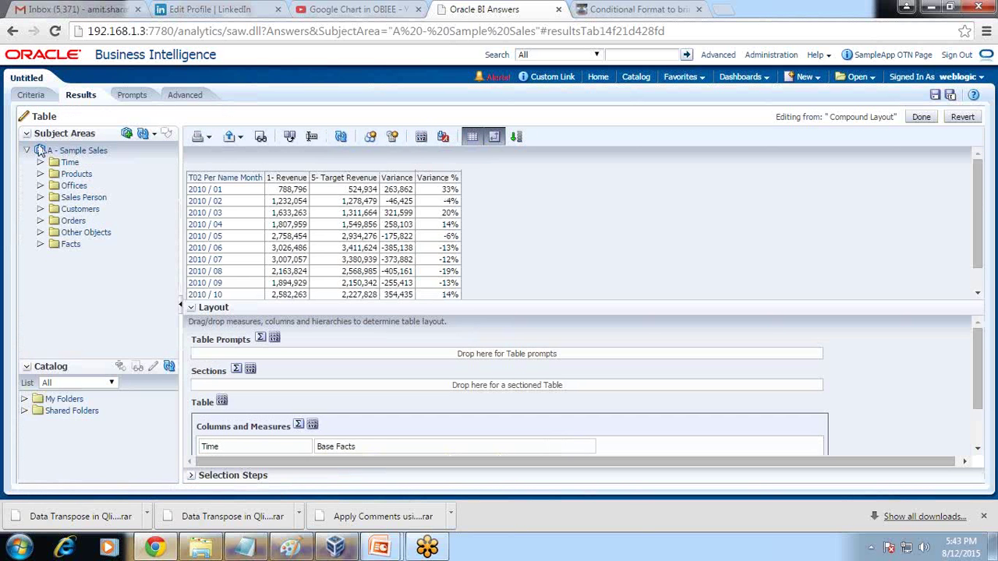
Add a Variance % conditional format testing Variance greater than 0
{"action": "left_click", "coordinate": [31, 94]}
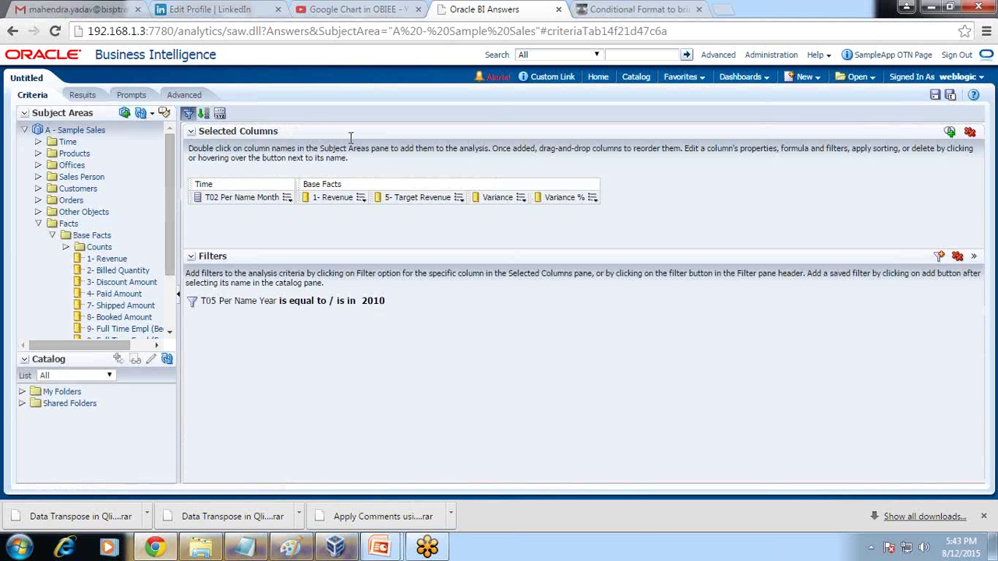
{"action": "left_click", "coordinate": [592, 198]}
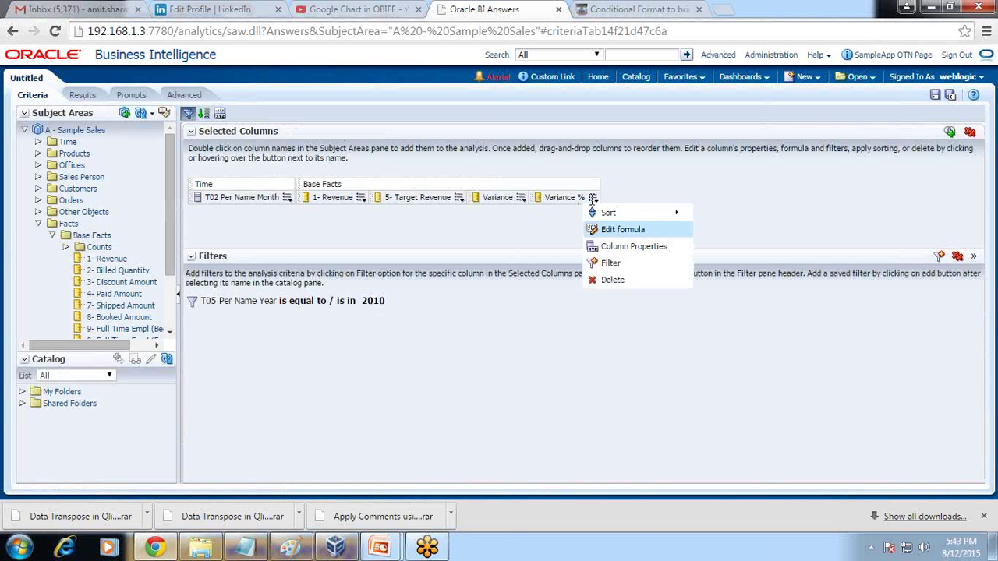
{"action": "left_click", "coordinate": [613, 246]}
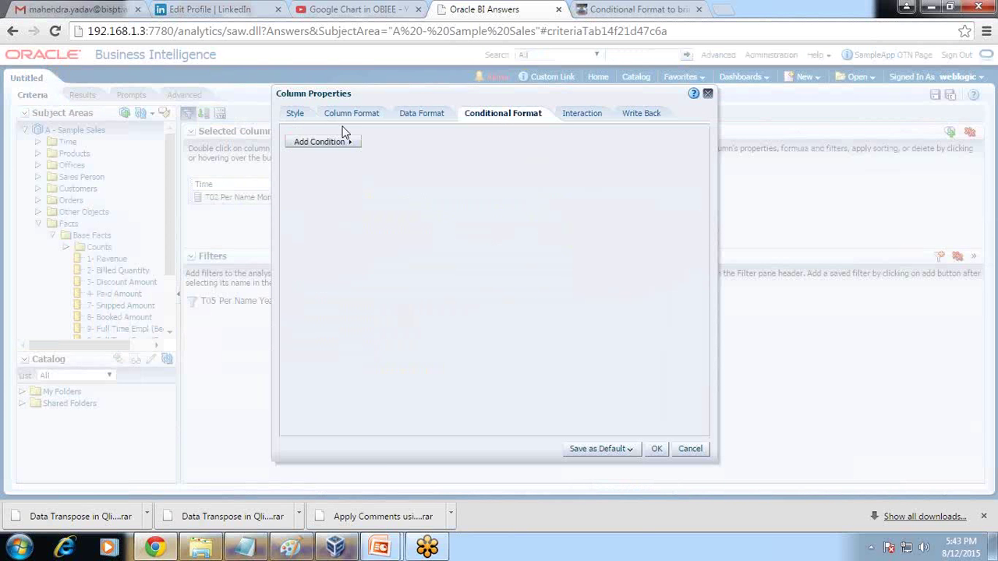
{"action": "left_click", "coordinate": [340, 144]}
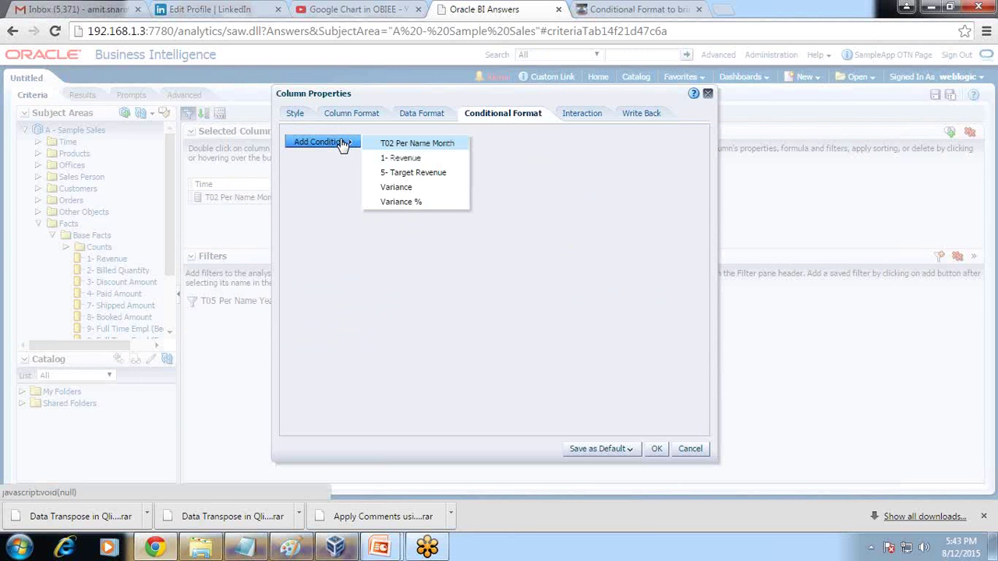
{"action": "left_click", "coordinate": [406, 189]}
{"action": "left_click", "coordinate": [502, 206]}
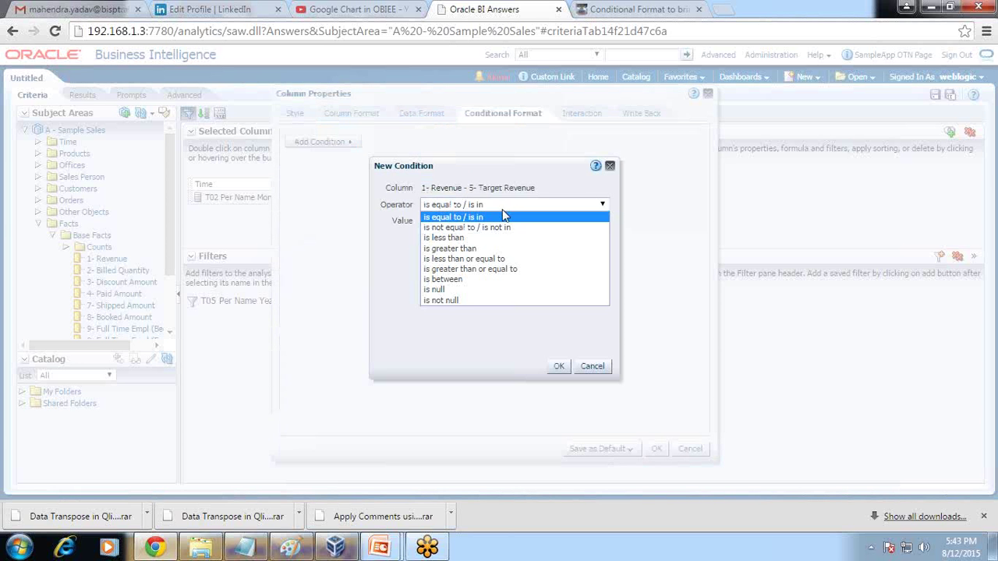
{"action": "left_click", "coordinate": [477, 249]}
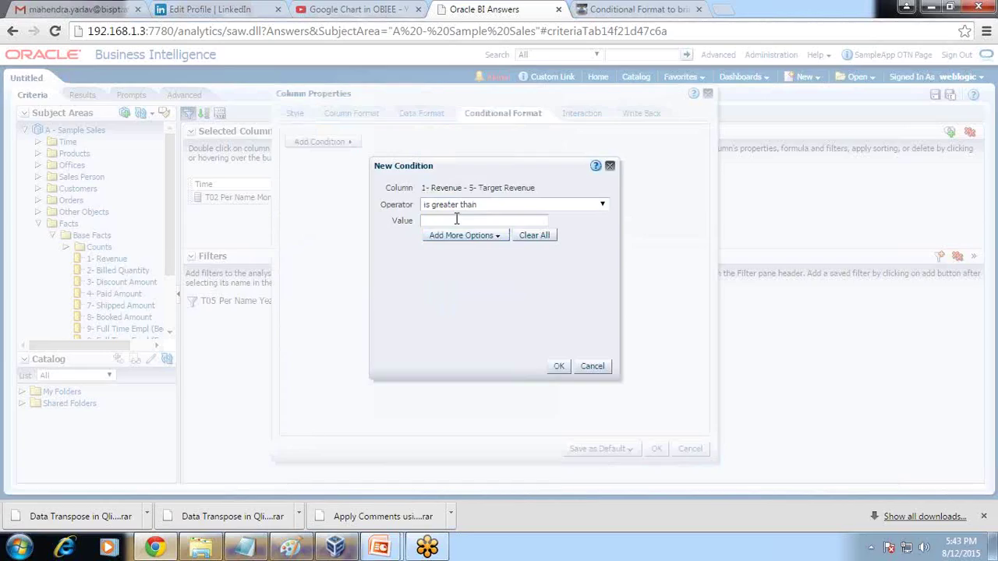
{"action": "left_click", "coordinate": [431, 219]}
{"action": "type", "text": "0"}
{"action": "left_click", "coordinate": [484, 237]}
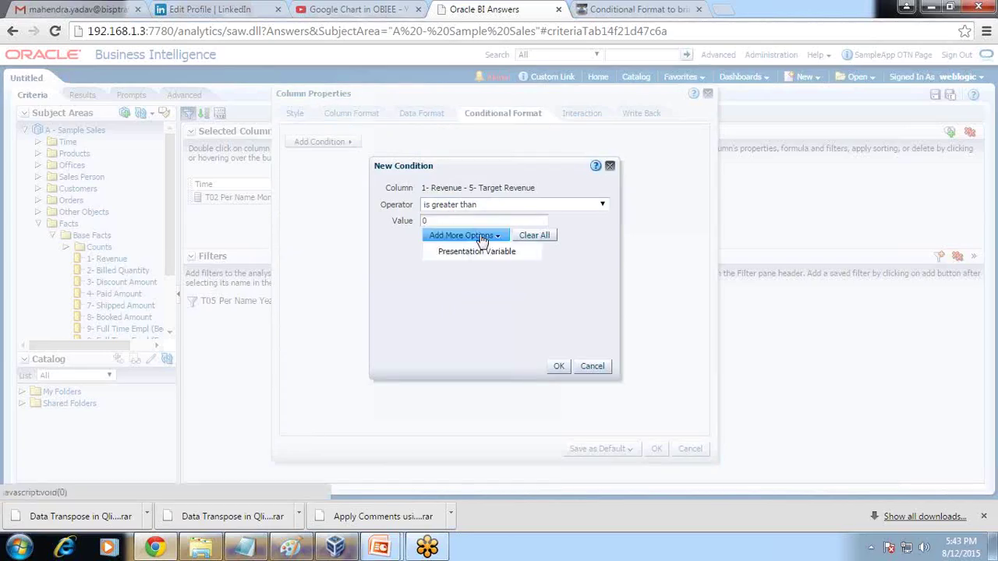
{"action": "left_click", "coordinate": [559, 366]}
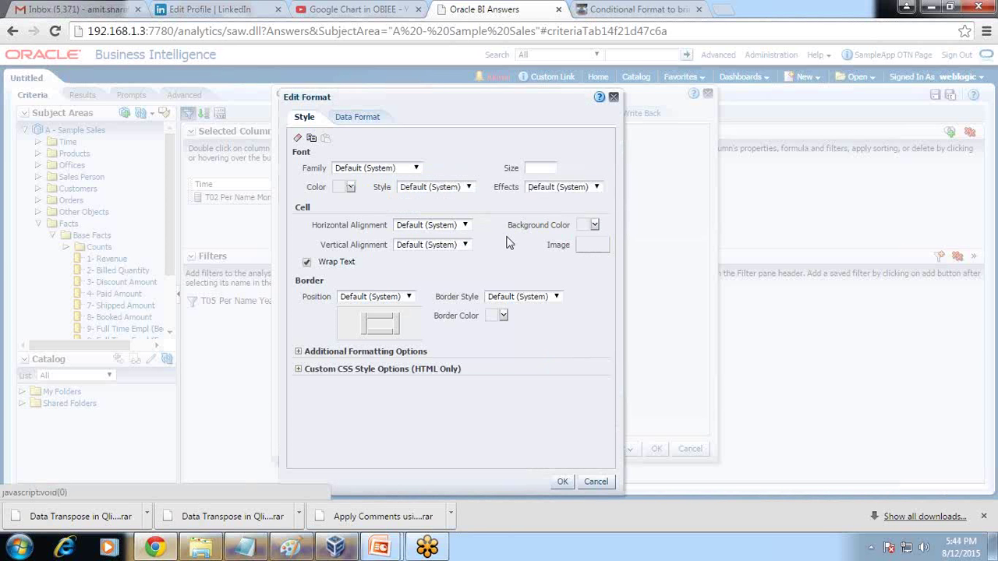
Format that condition with yellow borders on all sides and a blue up-triangle image
{"action": "left_click", "coordinate": [380, 326]}
{"action": "left_click", "coordinate": [504, 318]}
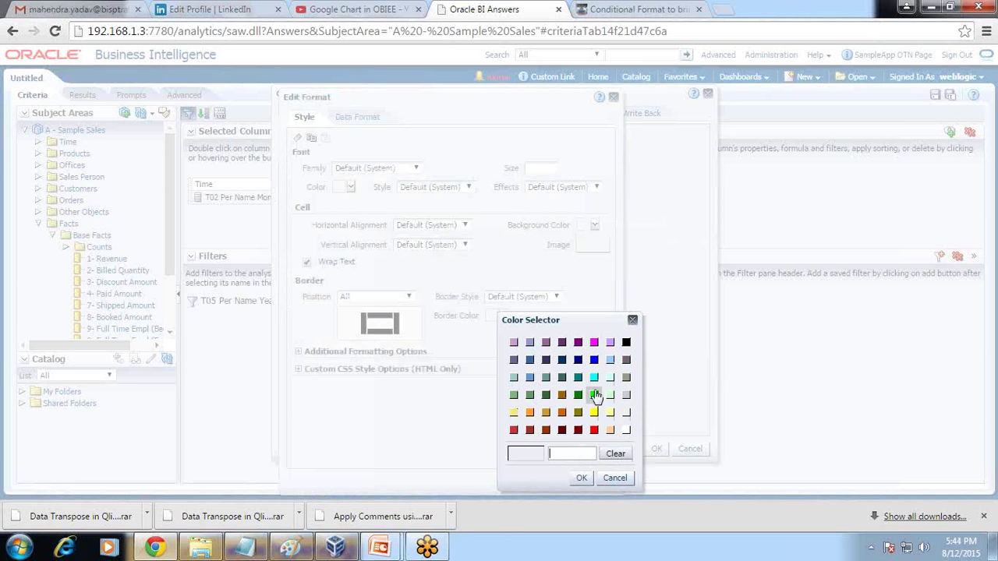
{"action": "left_click", "coordinate": [610, 413]}
{"action": "left_click", "coordinate": [581, 481]}
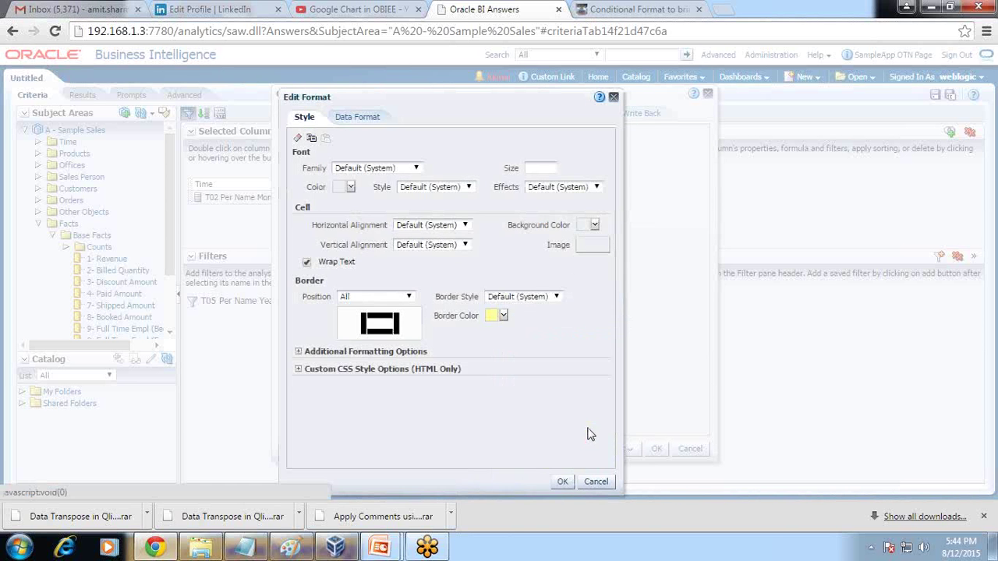
{"action": "left_click", "coordinate": [586, 248]}
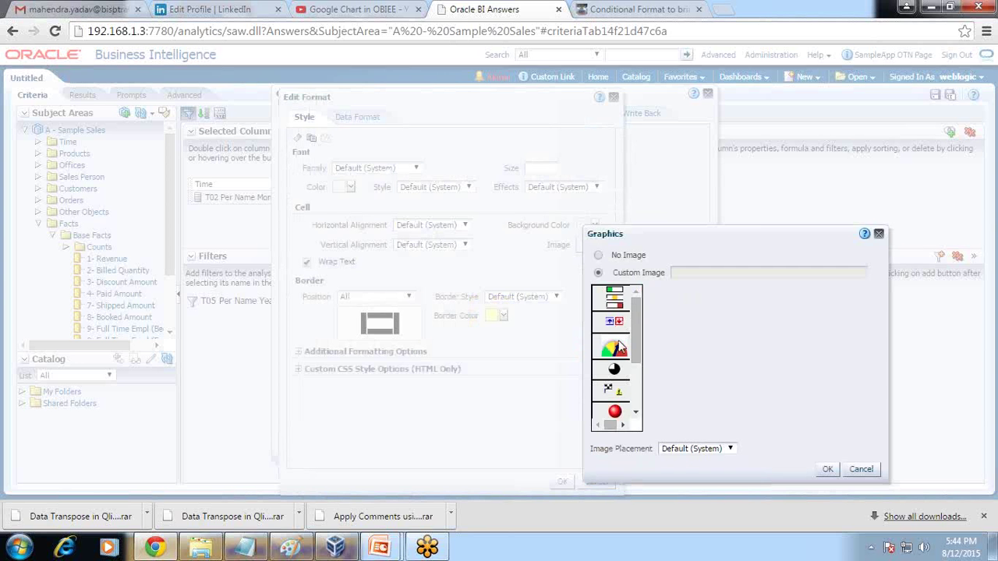
{"action": "left_click", "coordinate": [616, 323]}
{"action": "left_click", "coordinate": [681, 318]}
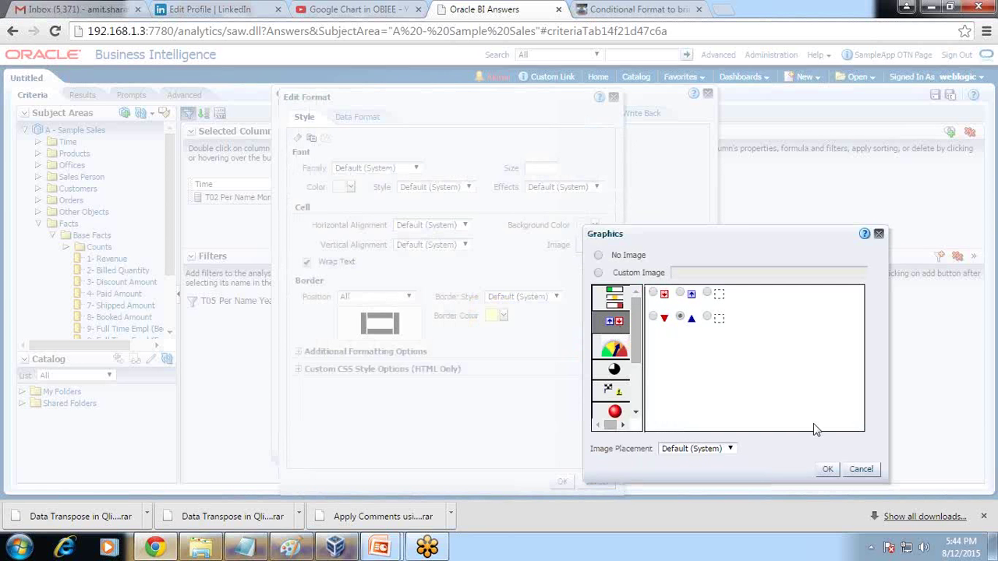
{"action": "left_click", "coordinate": [827, 469]}
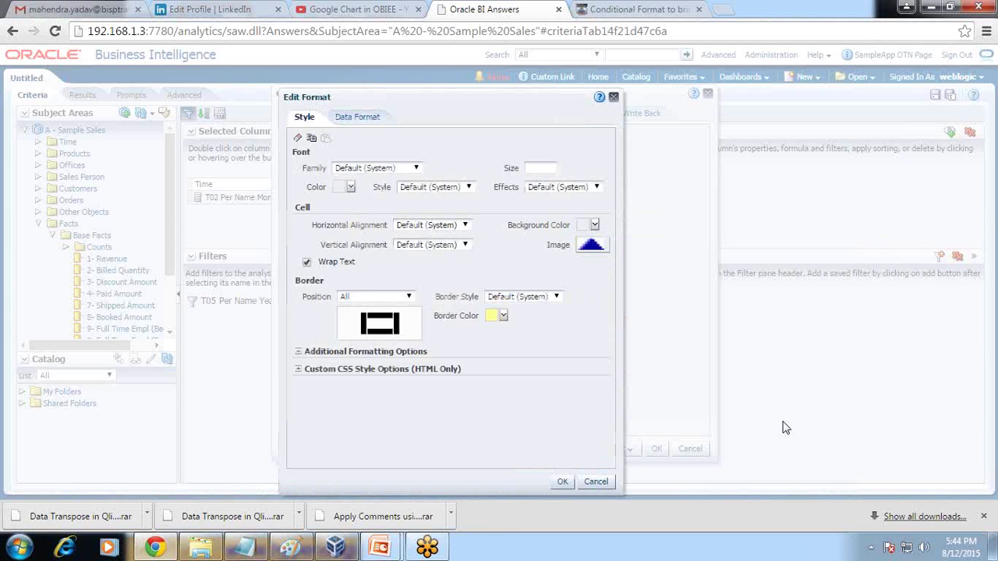
{"action": "left_click", "coordinate": [562, 481]}
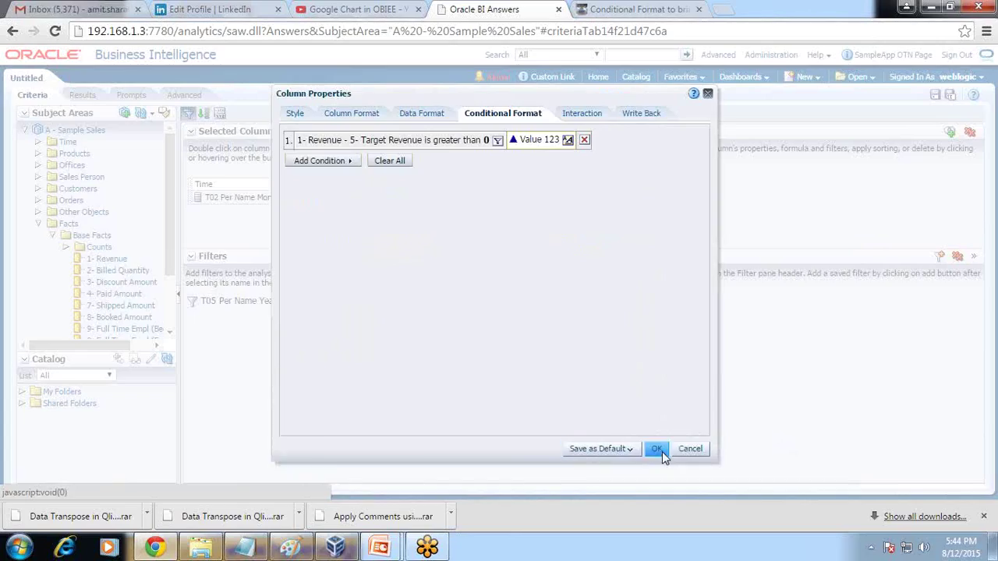
{"action": "left_click", "coordinate": [347, 160]}
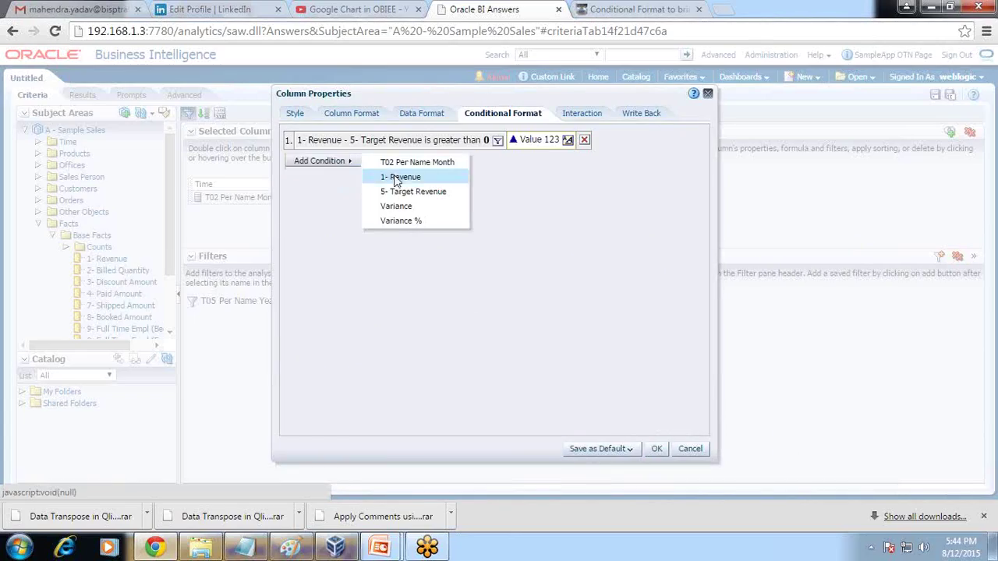
Add a red down-arrow rule for Variance % less than 0 and delete the Variance rule
{"action": "left_click", "coordinate": [413, 221]}
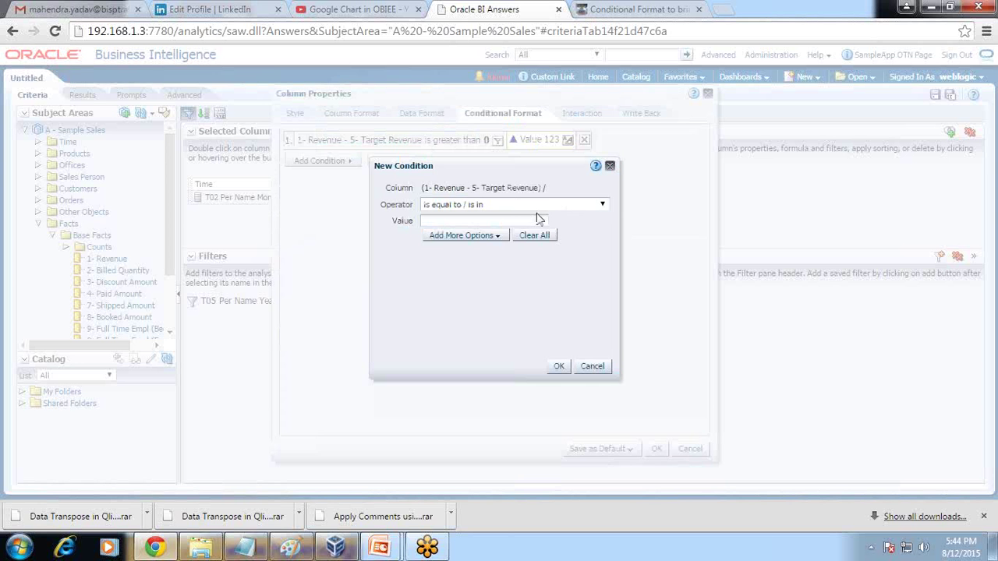
{"action": "left_click", "coordinate": [584, 210]}
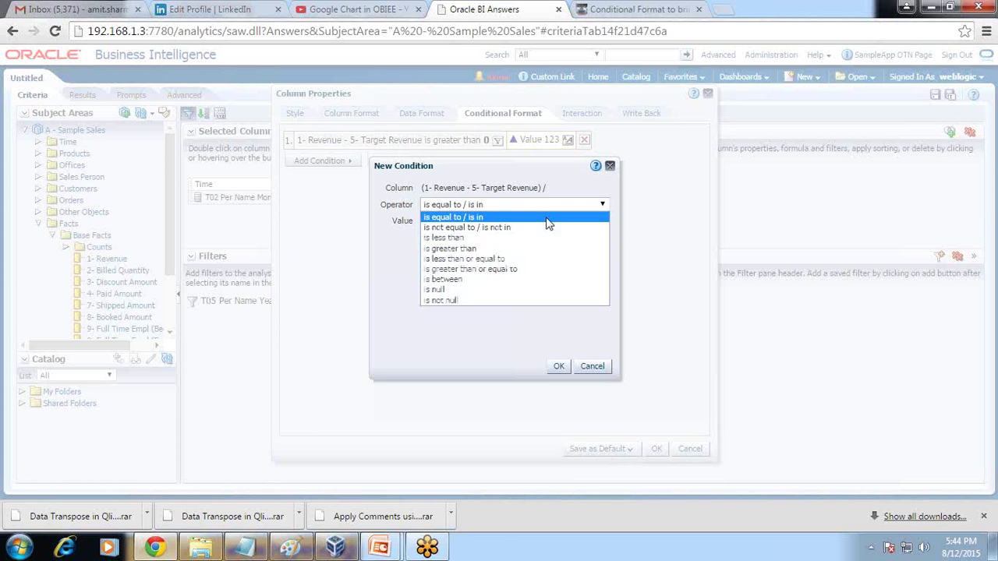
{"action": "left_click", "coordinate": [487, 237]}
{"action": "left_click", "coordinate": [474, 220]}
{"action": "type", "text": "0"}
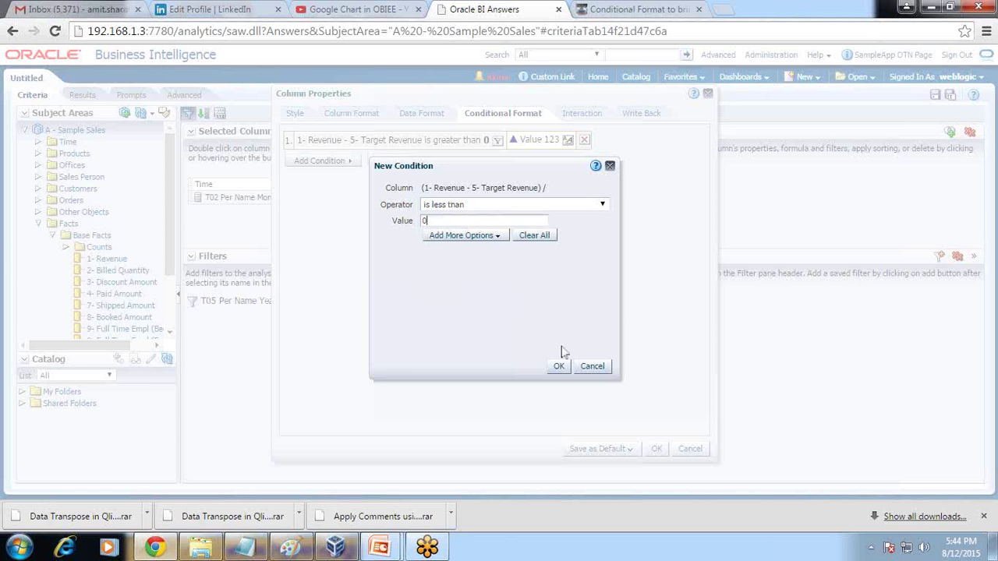
{"action": "left_click", "coordinate": [558, 364]}
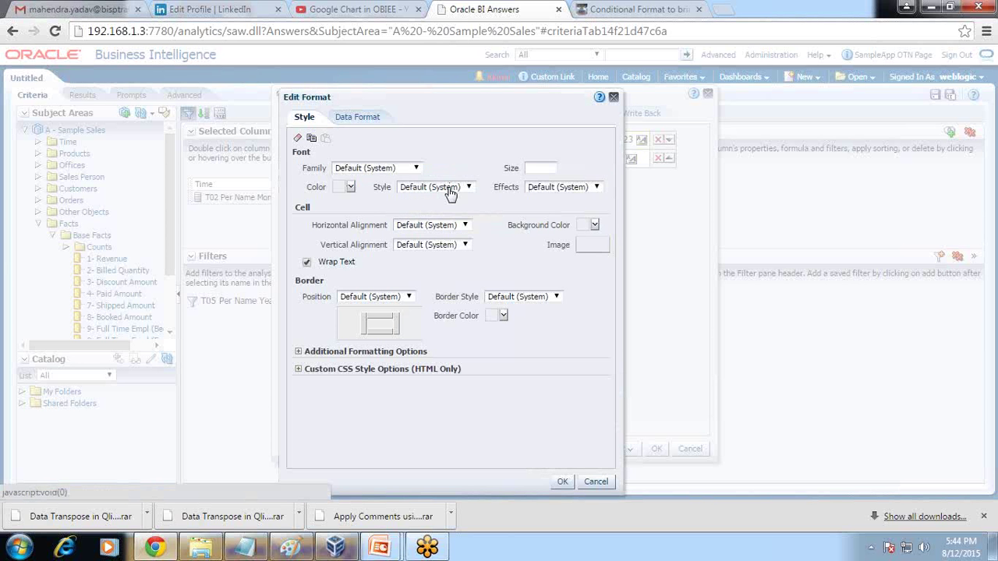
{"action": "left_click", "coordinate": [590, 248]}
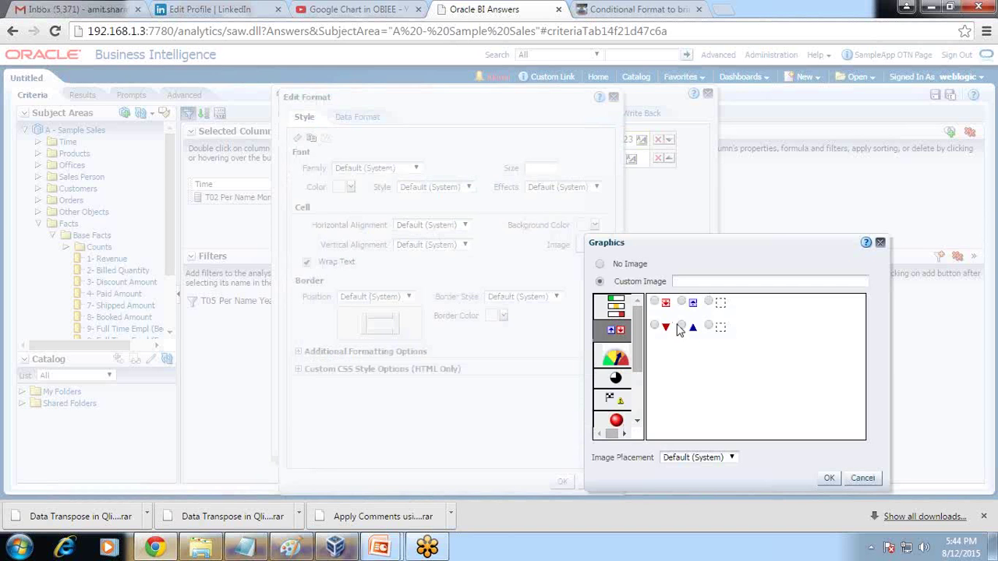
{"action": "left_click", "coordinate": [654, 325]}
{"action": "left_click", "coordinate": [828, 478]}
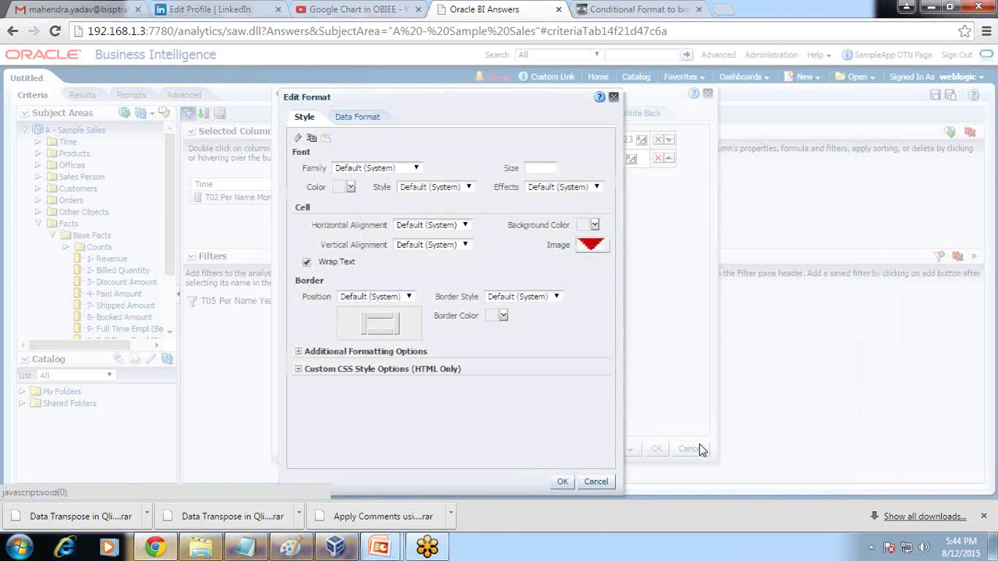
{"action": "left_click", "coordinate": [563, 481]}
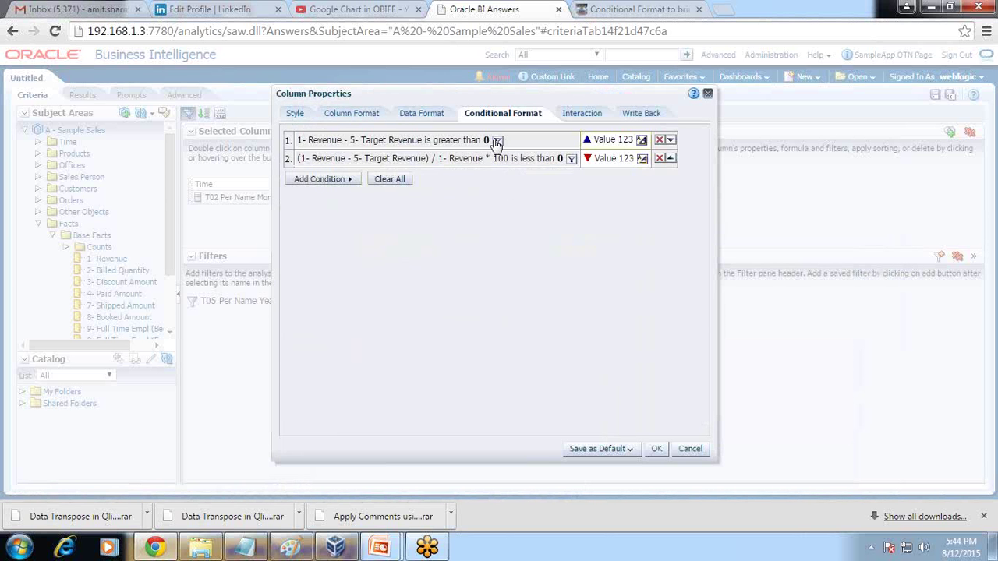
{"action": "left_click", "coordinate": [660, 140]}
Add a condition testing Variance % greater than 0
{"action": "left_click", "coordinate": [340, 160]}
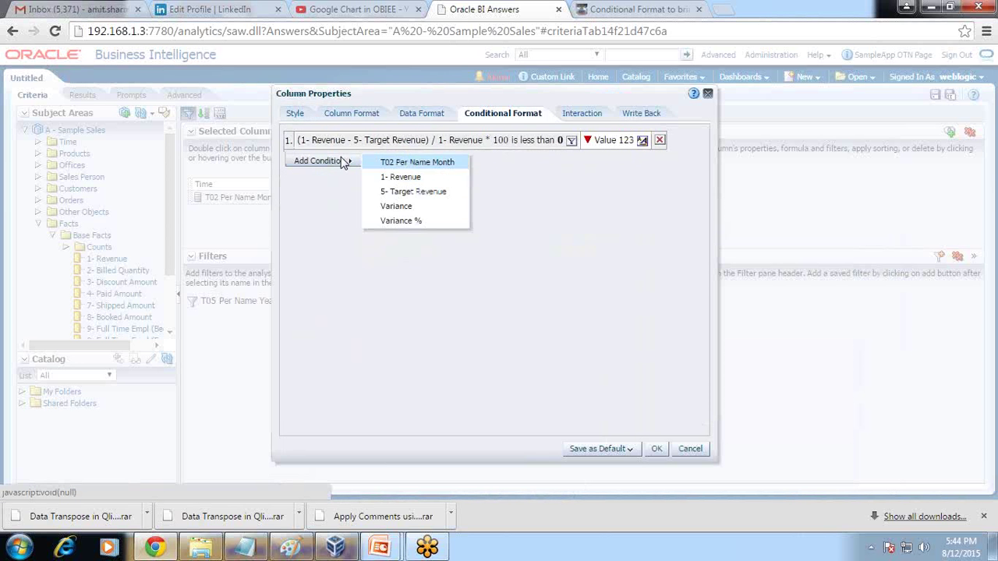
{"action": "left_click", "coordinate": [420, 217]}
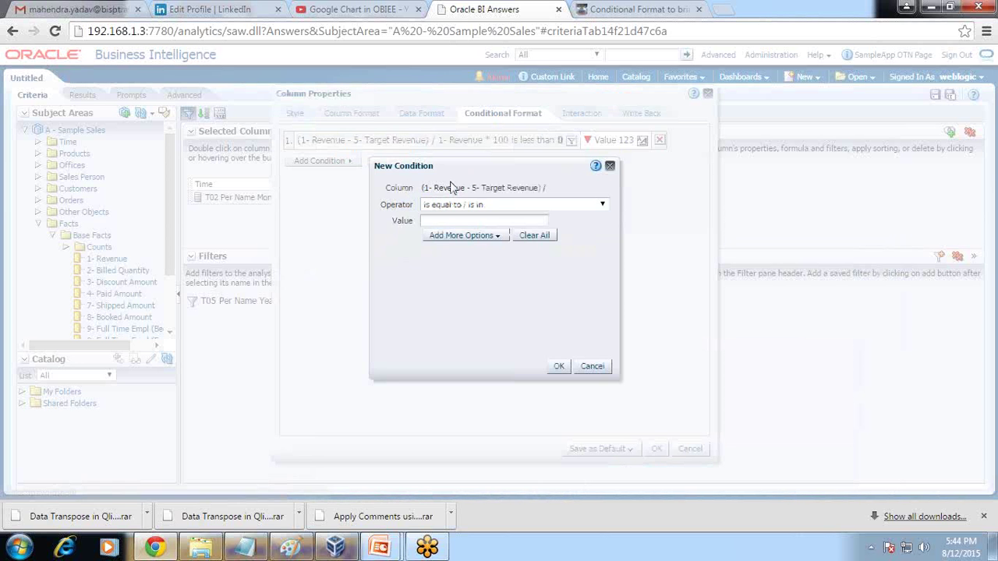
{"action": "left_click", "coordinate": [499, 206]}
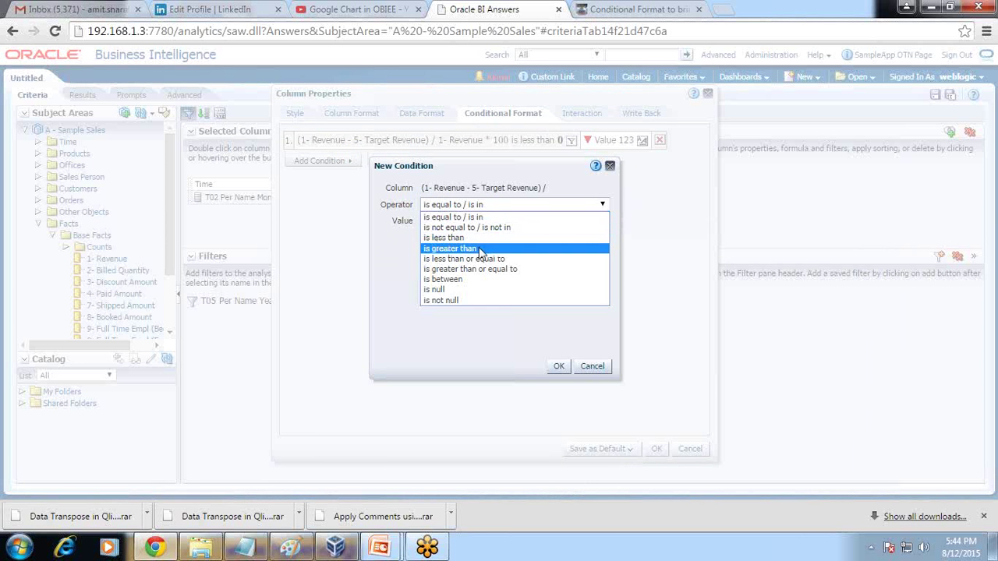
{"action": "left_click", "coordinate": [479, 250]}
{"action": "type", "text": "0"}
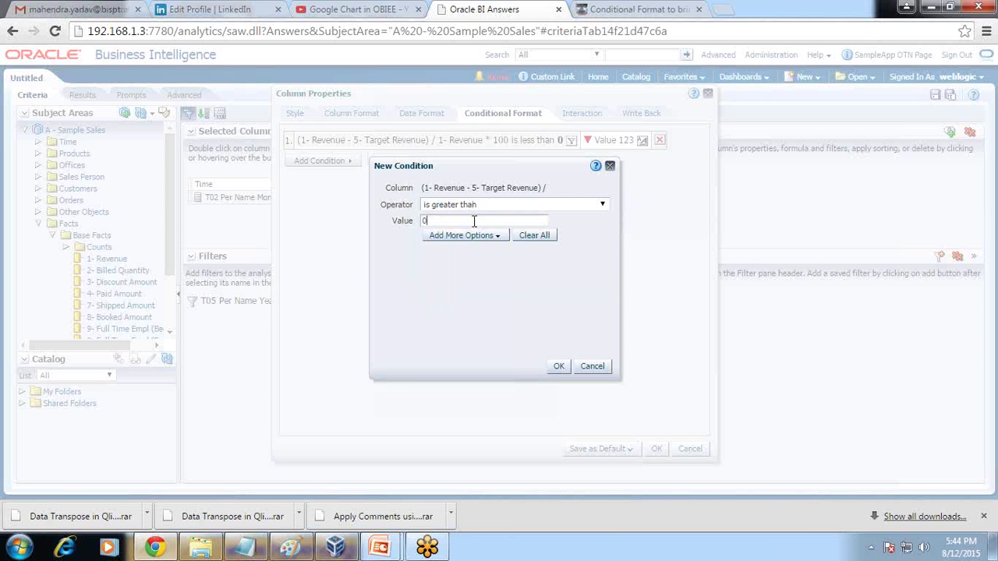
{"action": "left_click", "coordinate": [558, 365]}
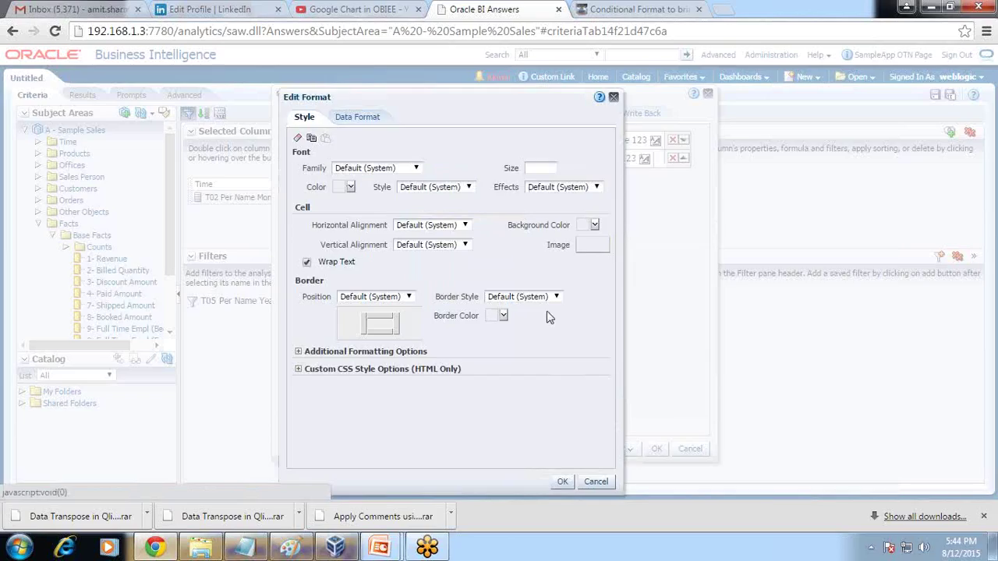
Give it the blue up-triangle image, apply the arrow formats and view the results
{"action": "left_click", "coordinate": [586, 248]}
{"action": "left_click", "coordinate": [690, 326]}
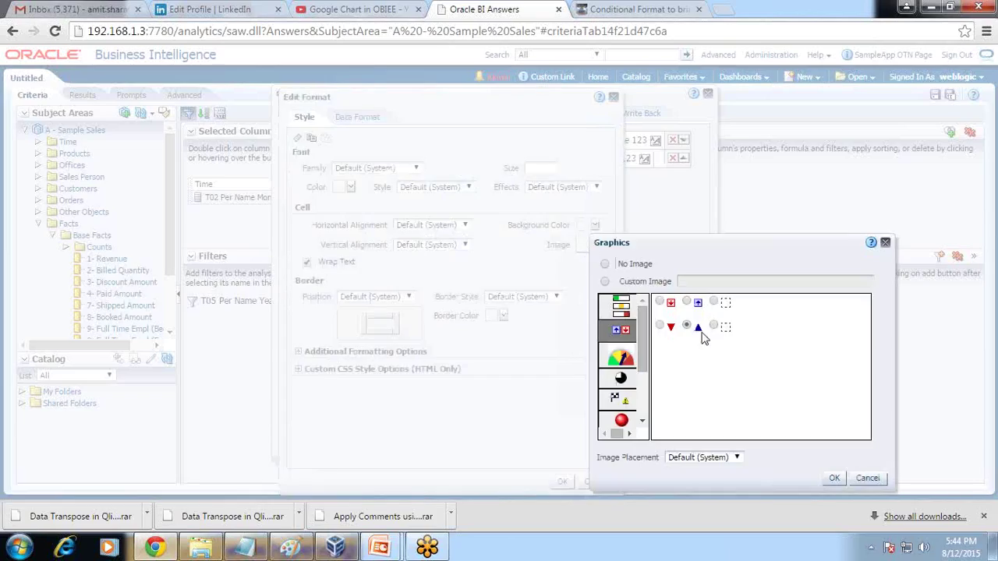
{"action": "left_click", "coordinate": [834, 478]}
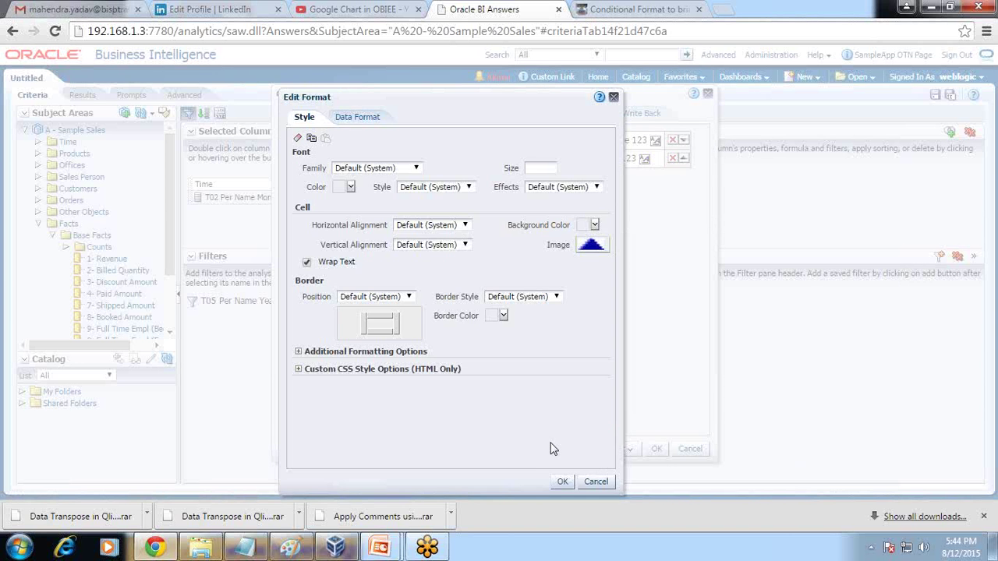
{"action": "left_click", "coordinate": [561, 480]}
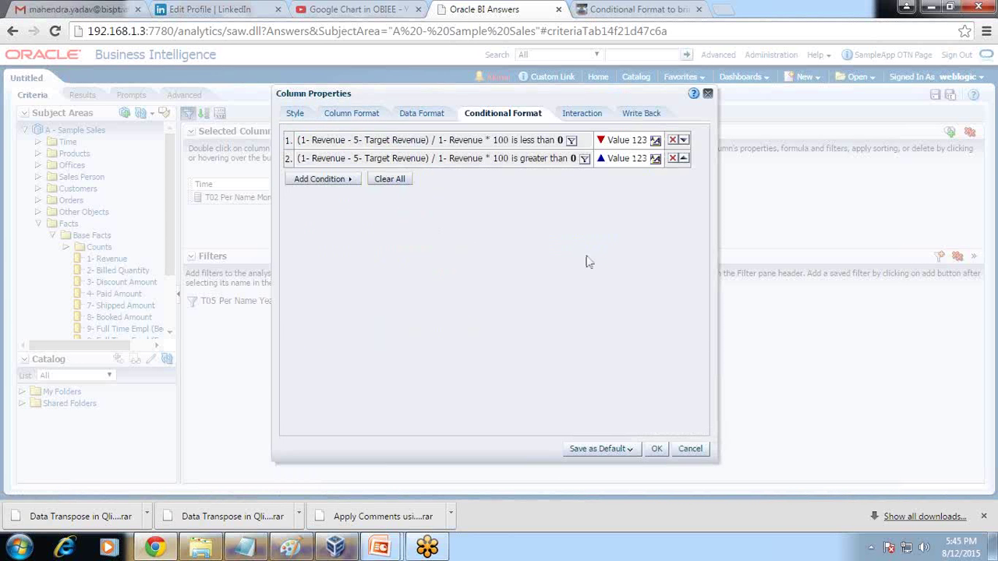
{"action": "left_click", "coordinate": [657, 448]}
{"action": "left_click", "coordinate": [82, 95]}
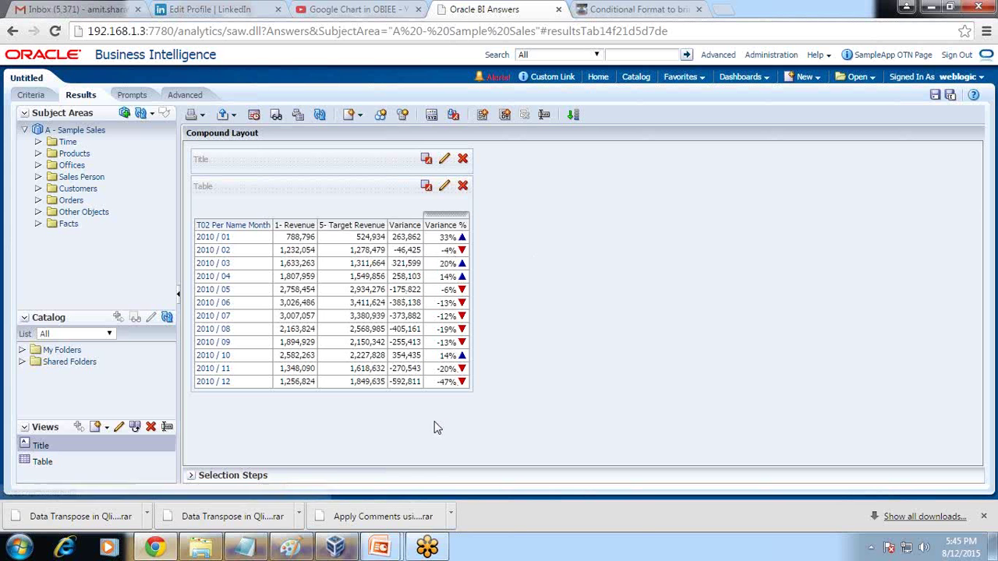
Bring the Notepad revenue and variance notes back in front of the 2010 results
{"action": "mouse_move", "coordinate": [258, 550]}
{"action": "left_click", "coordinate": [310, 489]}
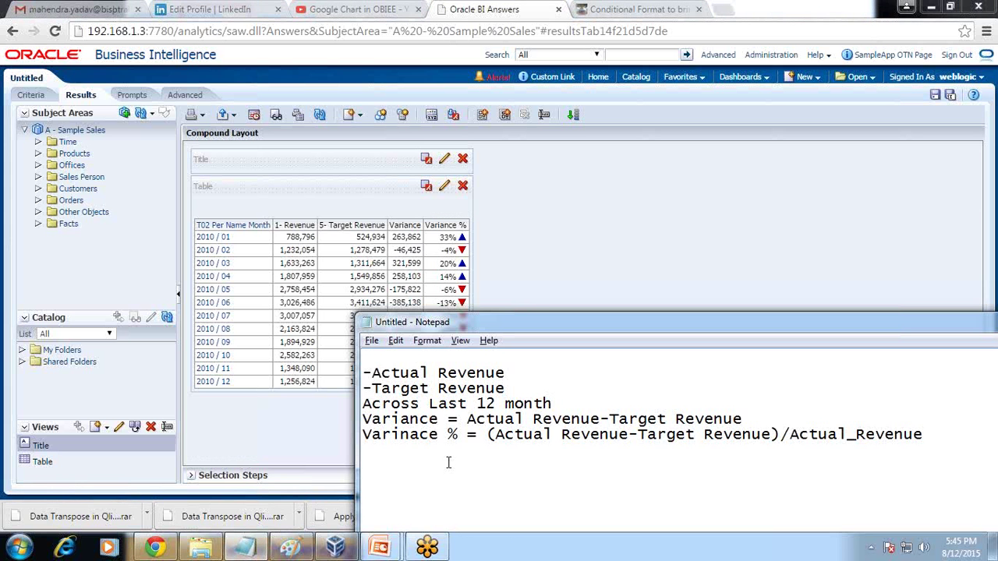
Note the Line Chart plan (variance, variance%) with Target Met and Failed to Meet Target rules
{"action": "type", "text": "Line Chart "}
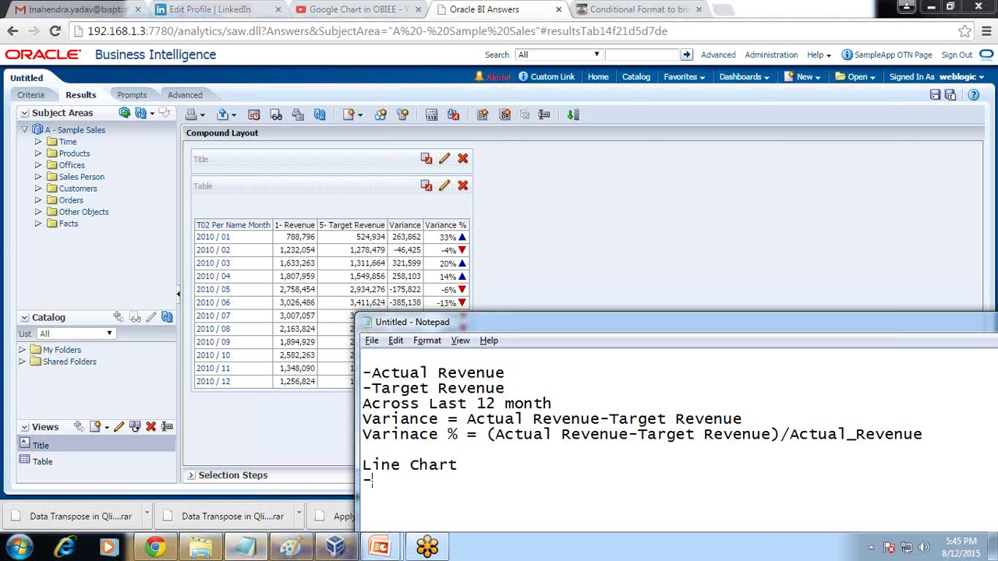
{"action": "type", "text": "-variance,variance"}
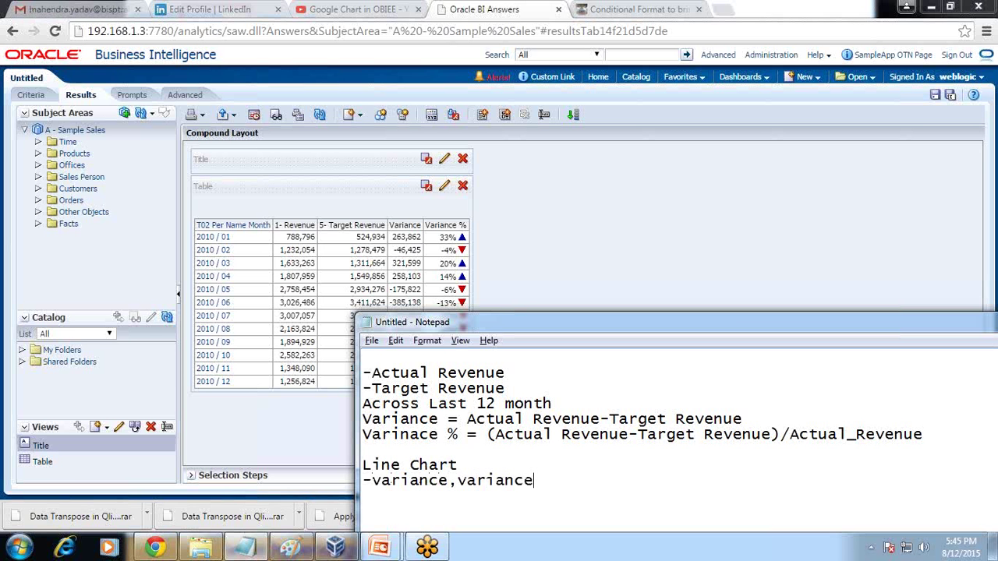
{"action": "type", "text": "%,"}
{"action": "key", "text": "Return"}
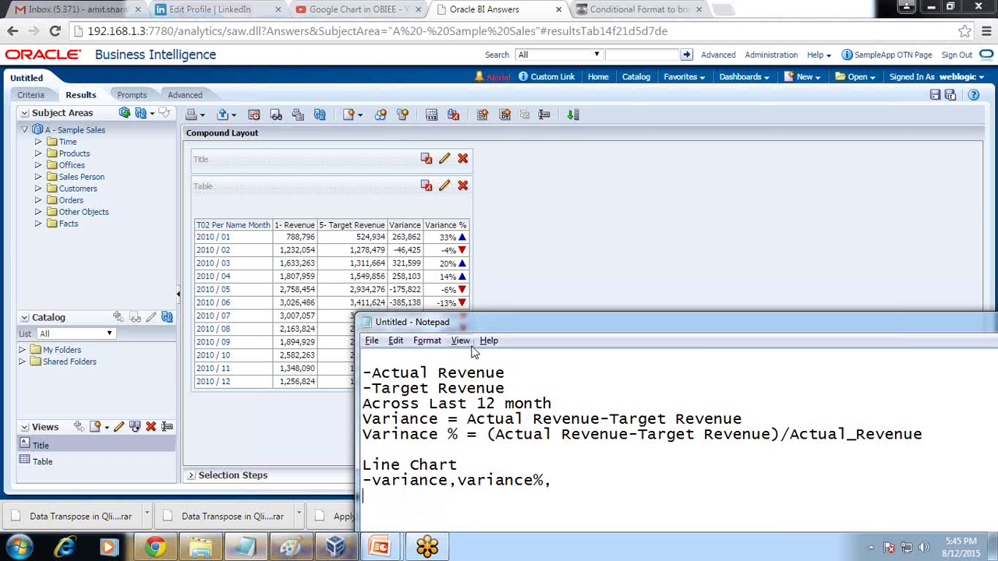
{"action": "type", "text": "Target Me"}
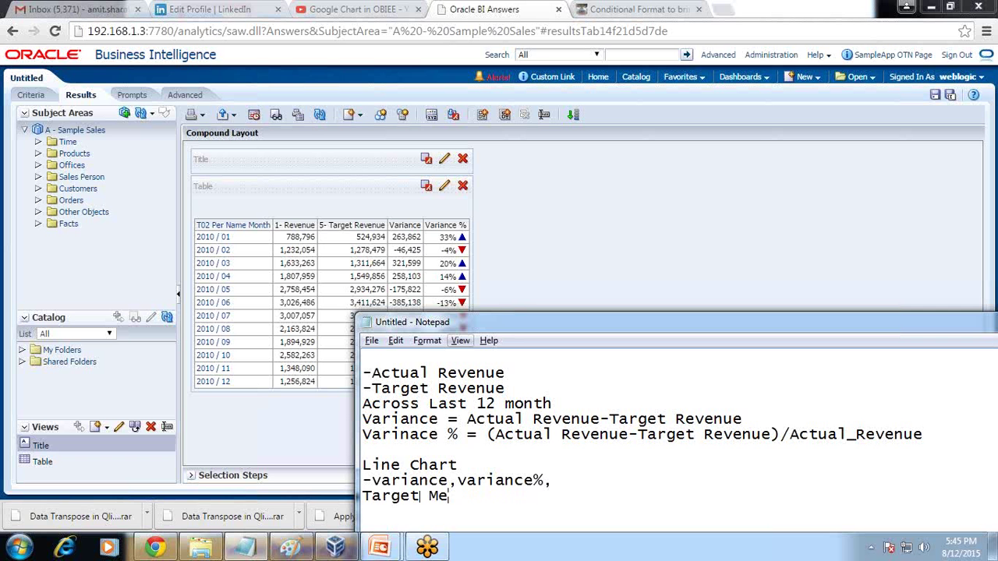
{"action": "type", "text": "t vari"}
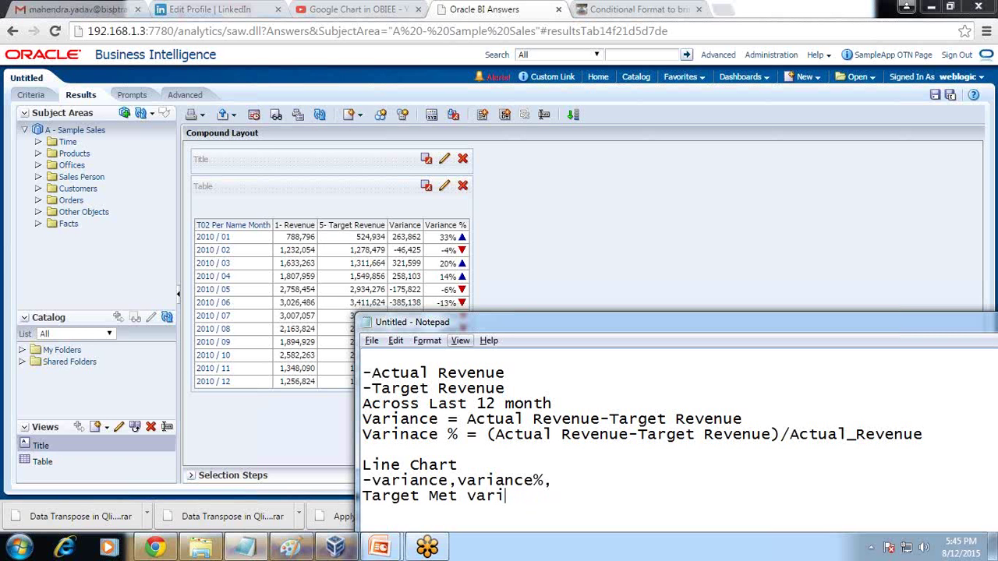
{"action": "type", "text": "ance ?"}
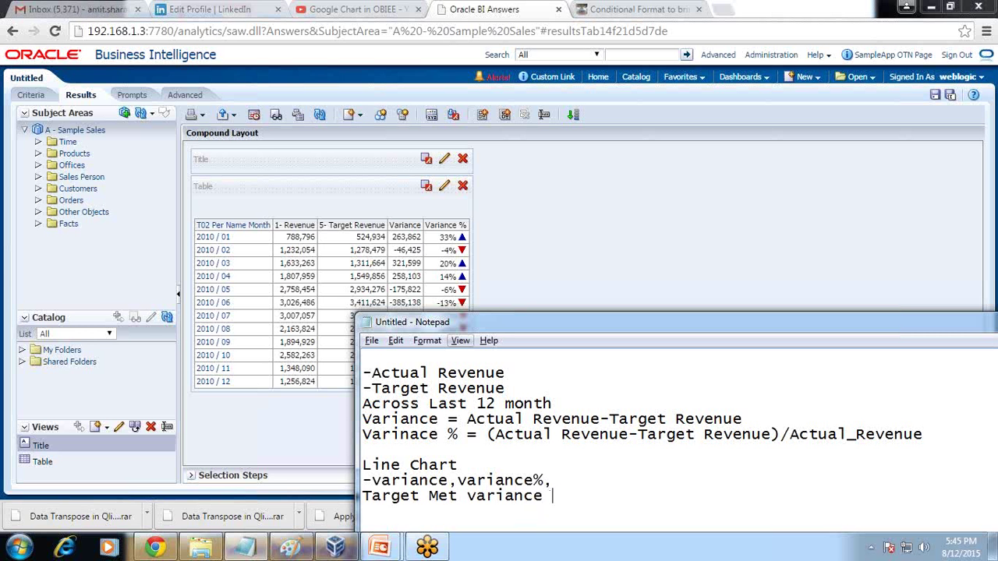
{"action": "key", "text": "Return"}
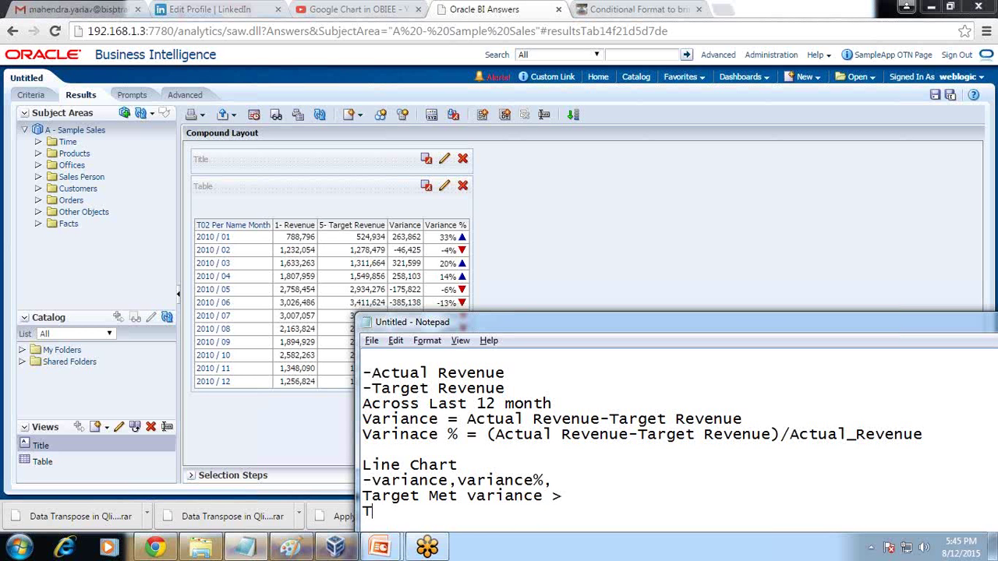
{"action": "type", "text": "Failed"}
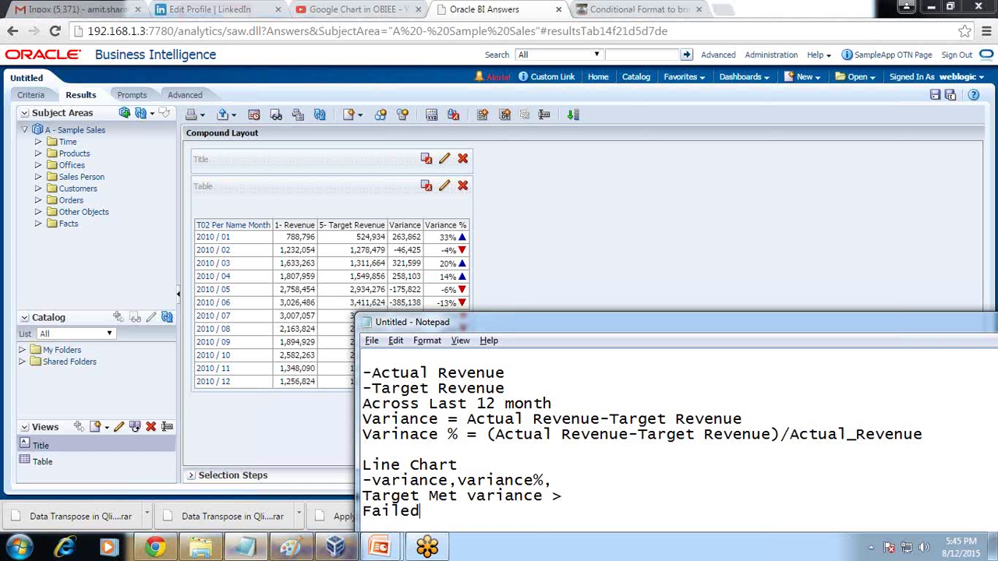
{"action": "type", "text": " to Meet T"}
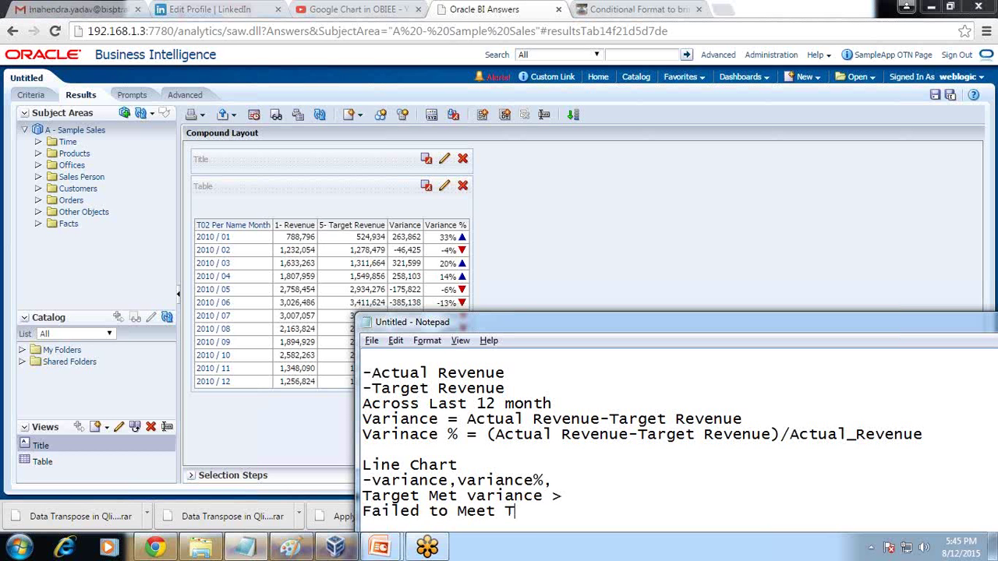
{"action": "type", "text": "arget "}
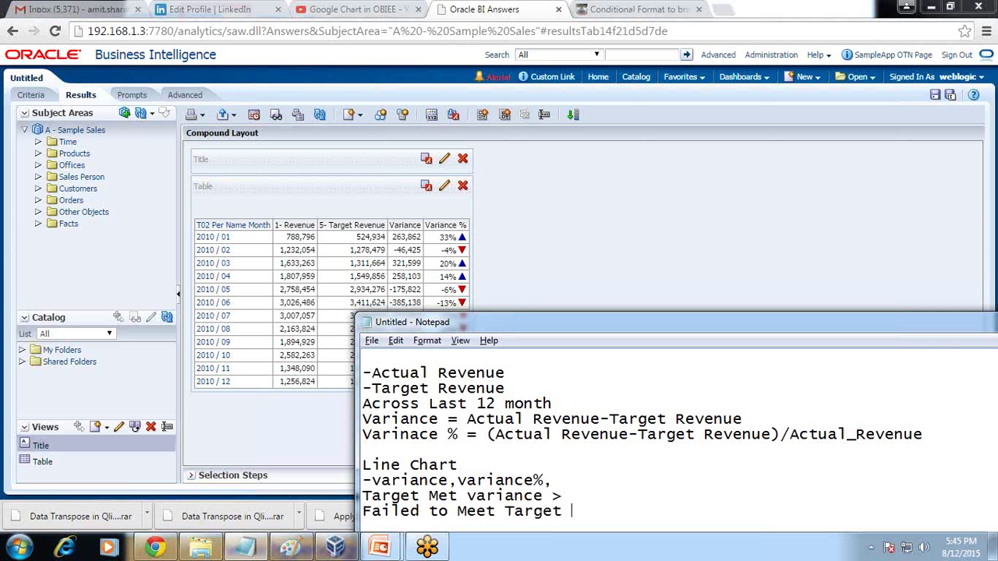
{"action": "type", "text": "va"}
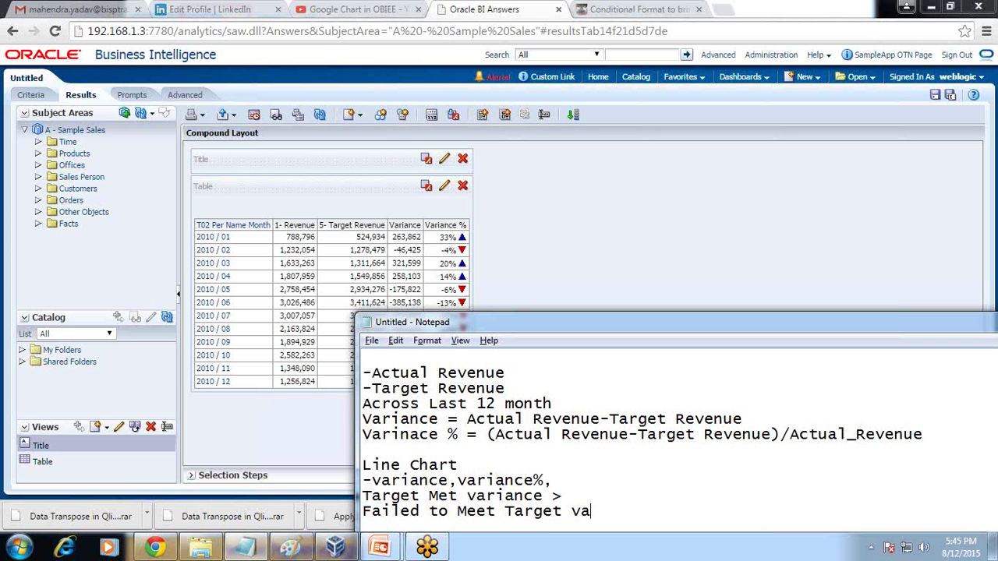
{"action": "type", "text": "riance < 0"}
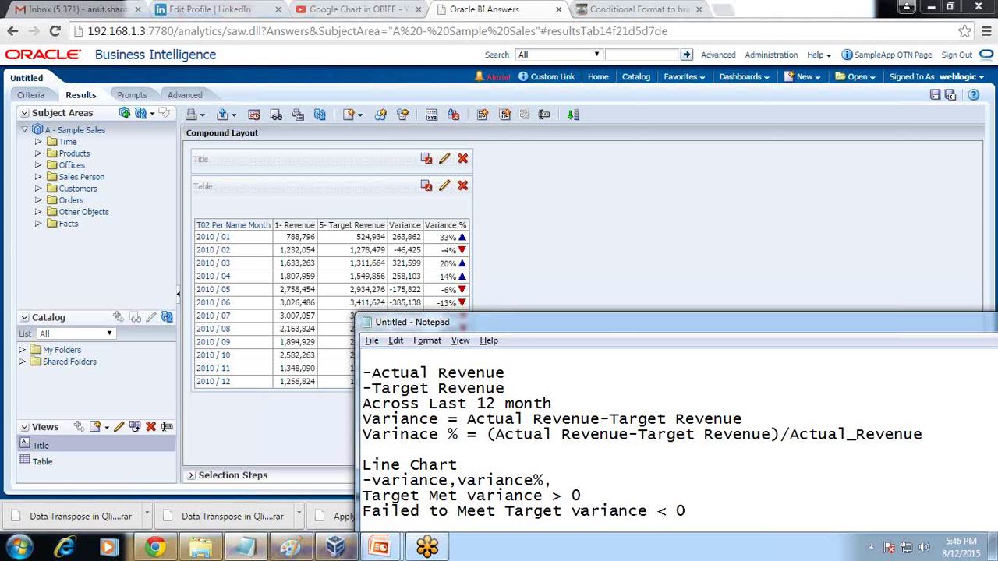
Add the 'Close to target' rule for variance 0 to -10%, then return to the browser
{"action": "left_click_drag", "start_coordinate": [612, 328], "coordinate": [613, 242]}
{"action": "type", "text": "Close"}
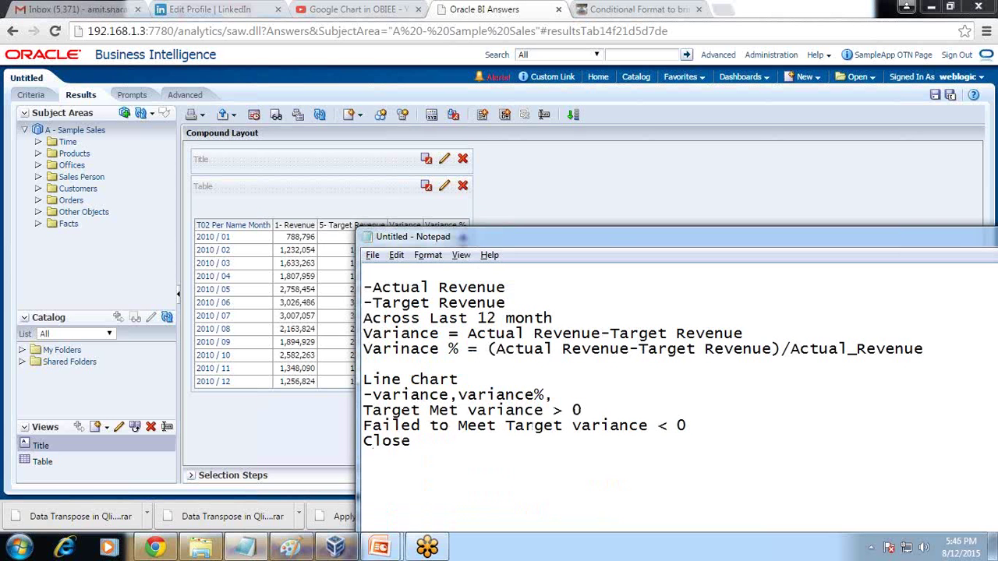
{"action": "type", "text": " to target va"}
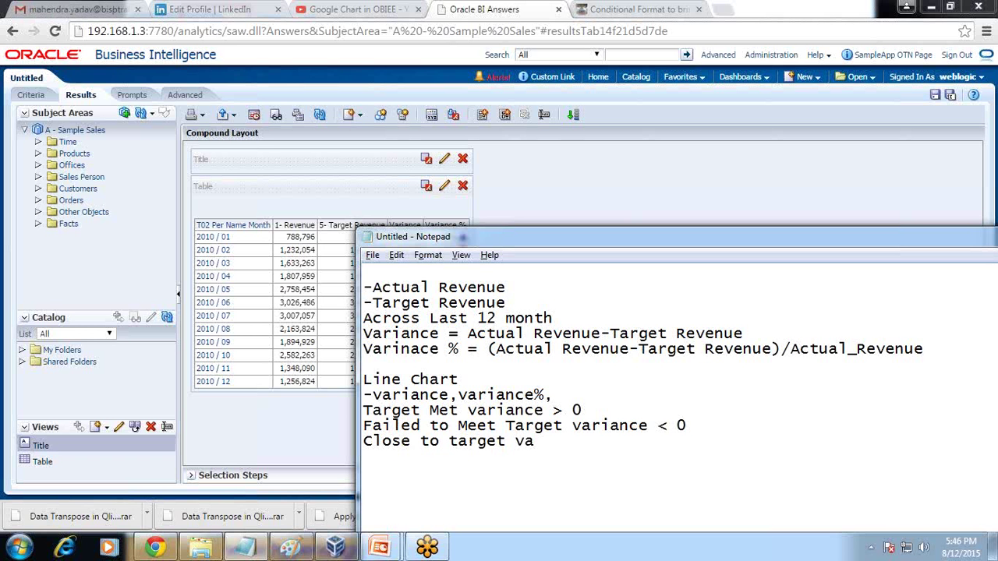
{"action": "type", "text": "riance"}
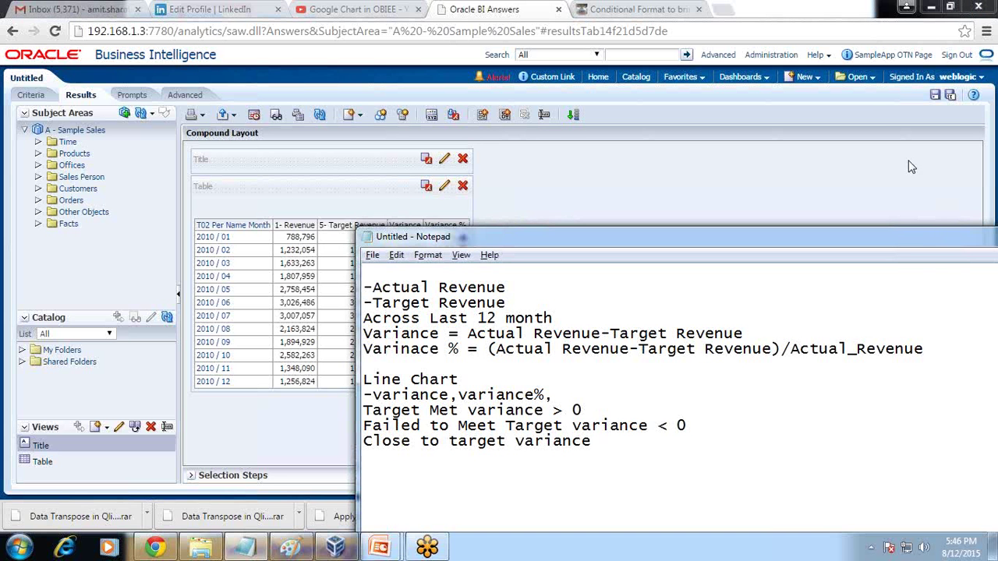
{"action": "mouse_move", "coordinate": [945, 77]}
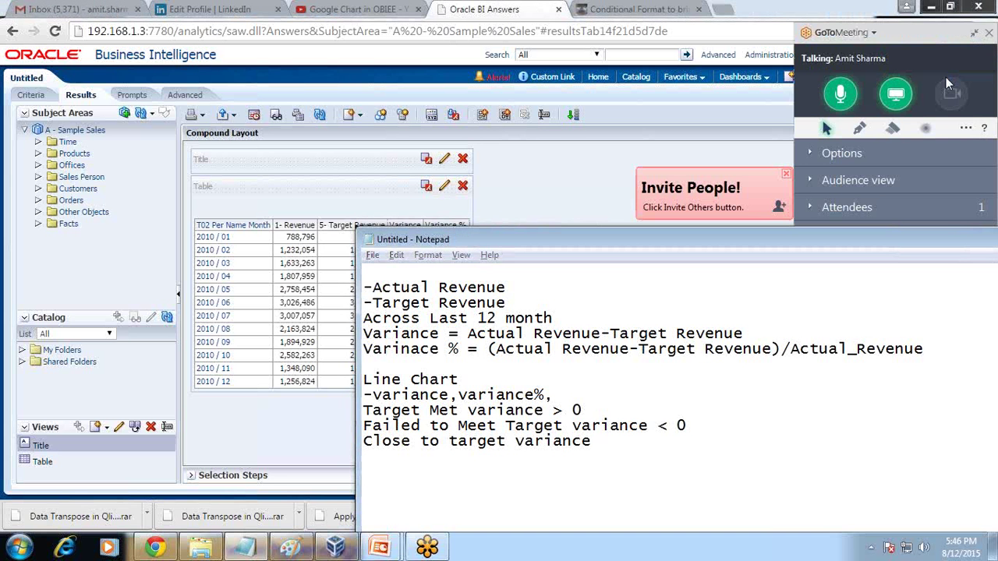
{"action": "left_click", "coordinate": [633, 440]}
{"action": "type", "text": "0-10"}
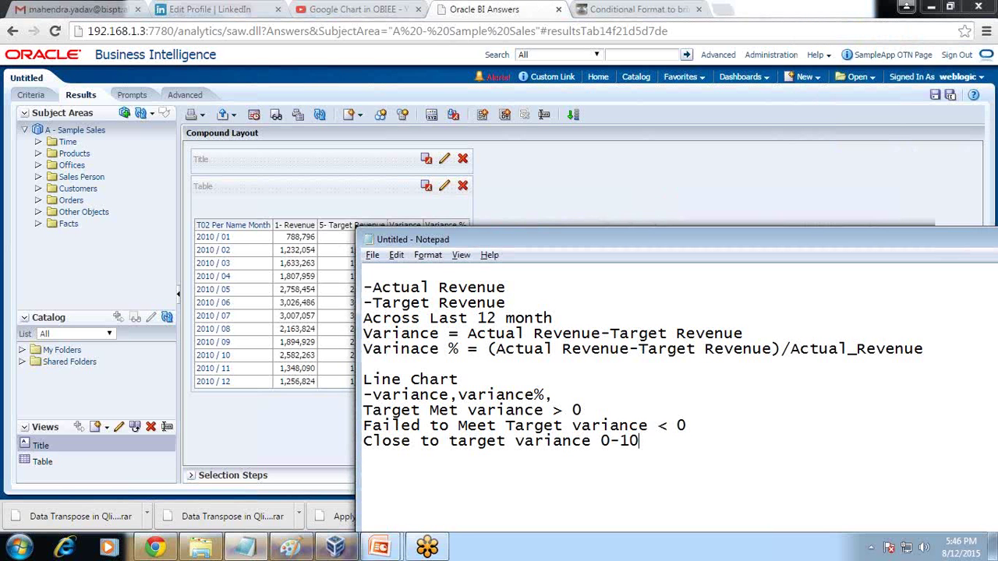
{"action": "left_click", "coordinate": [611, 440]}
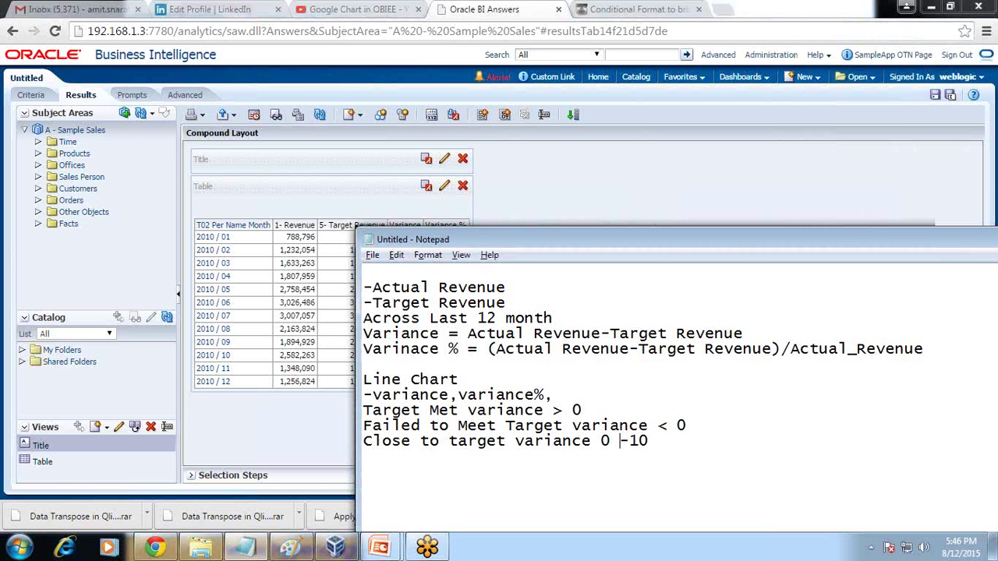
{"action": "type", "text": "to -10"}
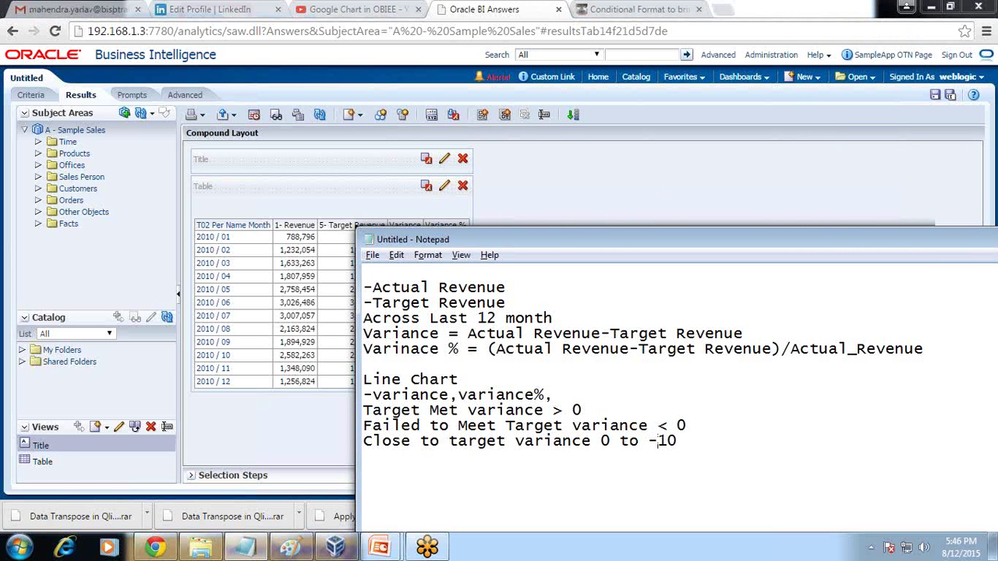
{"action": "type", "text": "% close to target"}
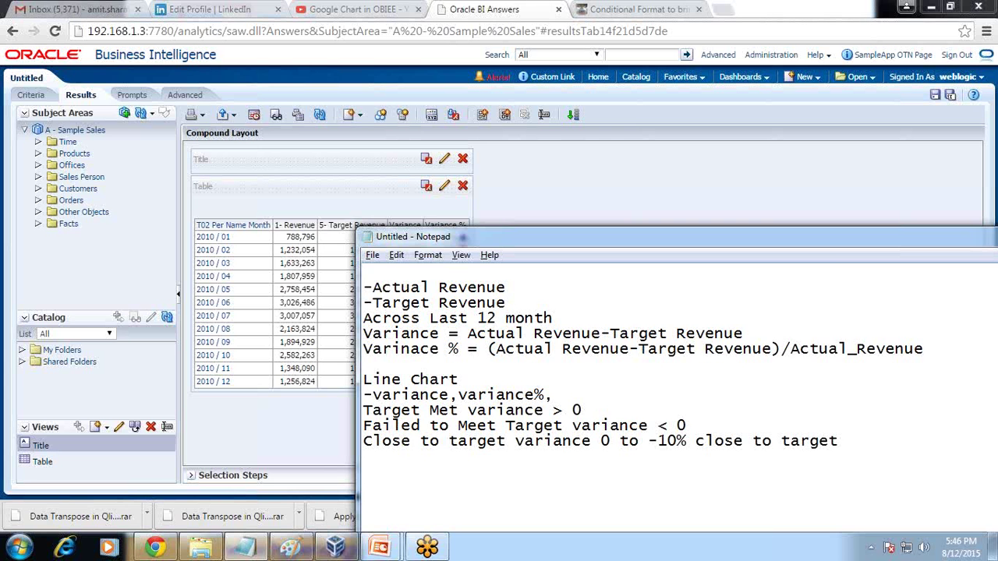
{"action": "left_click", "coordinate": [604, 189]}
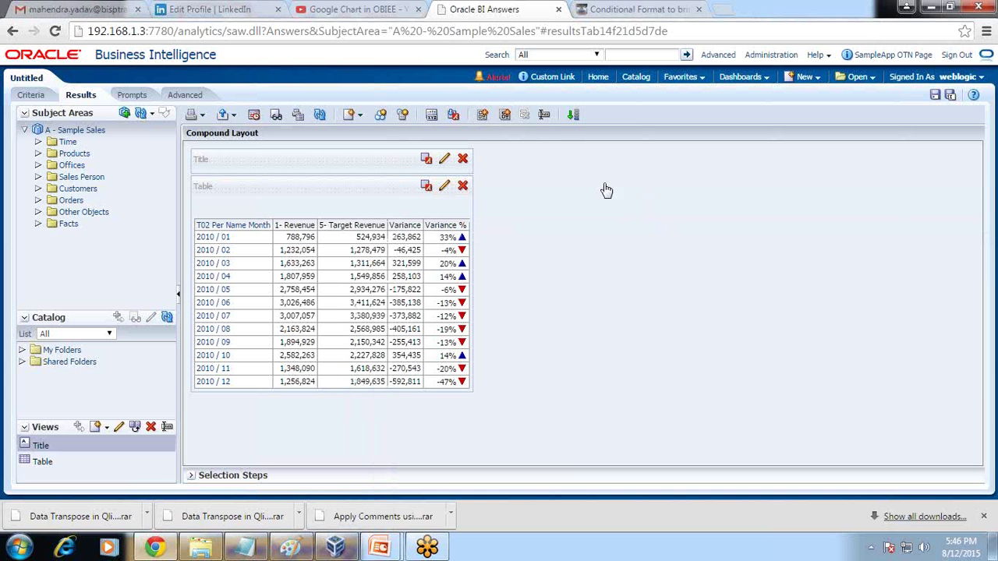
Add a line graph view and place it beside the revenue table
{"action": "left_click", "coordinate": [345, 115]}
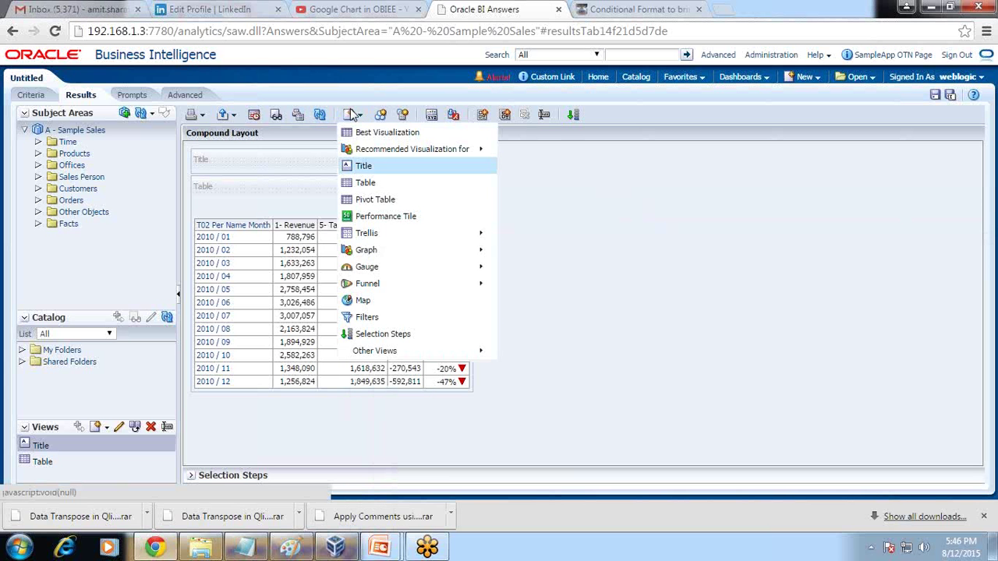
{"action": "mouse_move", "coordinate": [384, 255]}
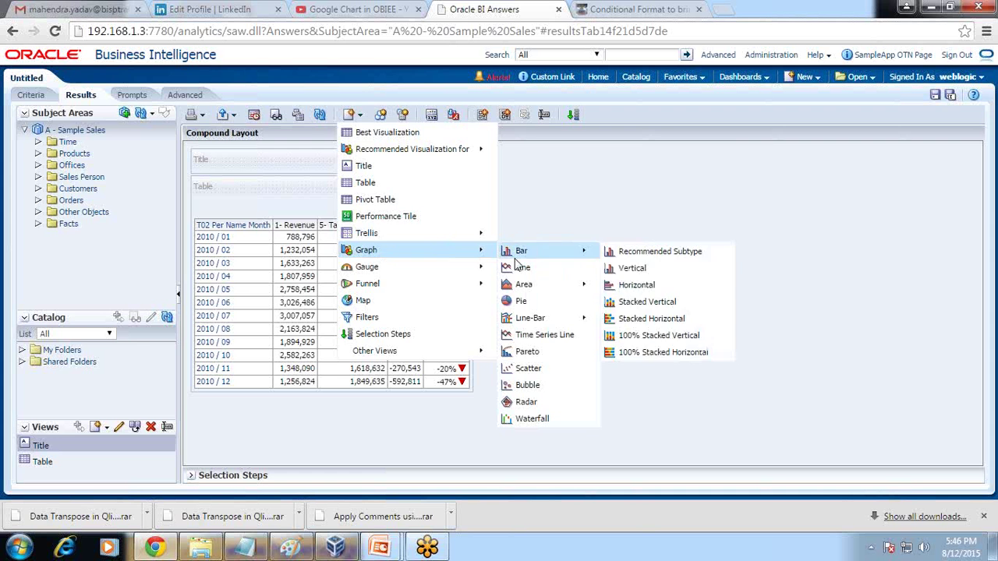
{"action": "left_click", "coordinate": [524, 266]}
{"action": "left_click_drag", "start_coordinate": [477, 406], "coordinate": [801, 260]}
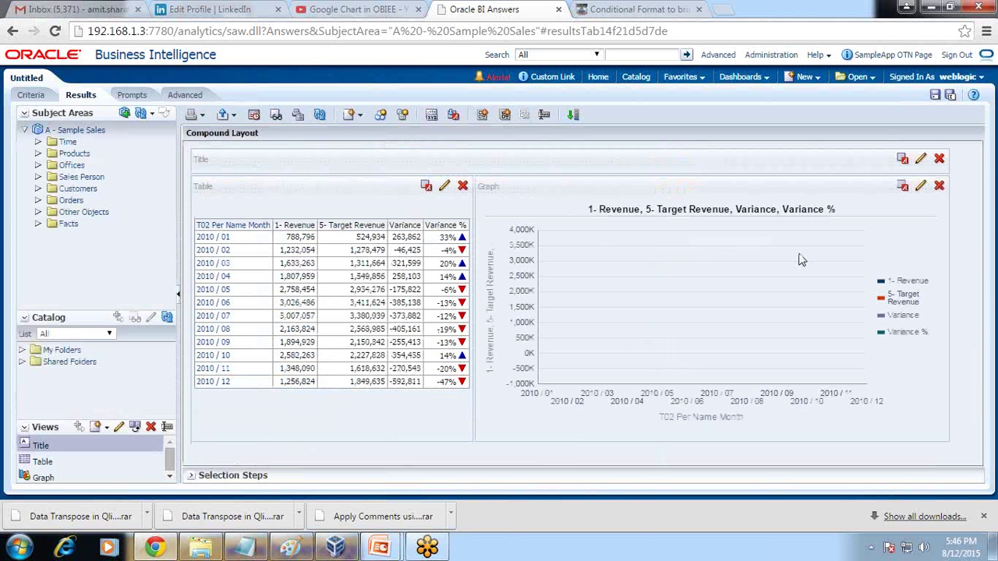
Exclude Variance, 5- Target Revenue and 1- Revenue so the chart plots only Variance %
{"action": "left_click", "coordinate": [920, 187]}
{"action": "scroll", "coordinate": [779, 351], "scroll_direction": "down", "scroll_amount": 4}
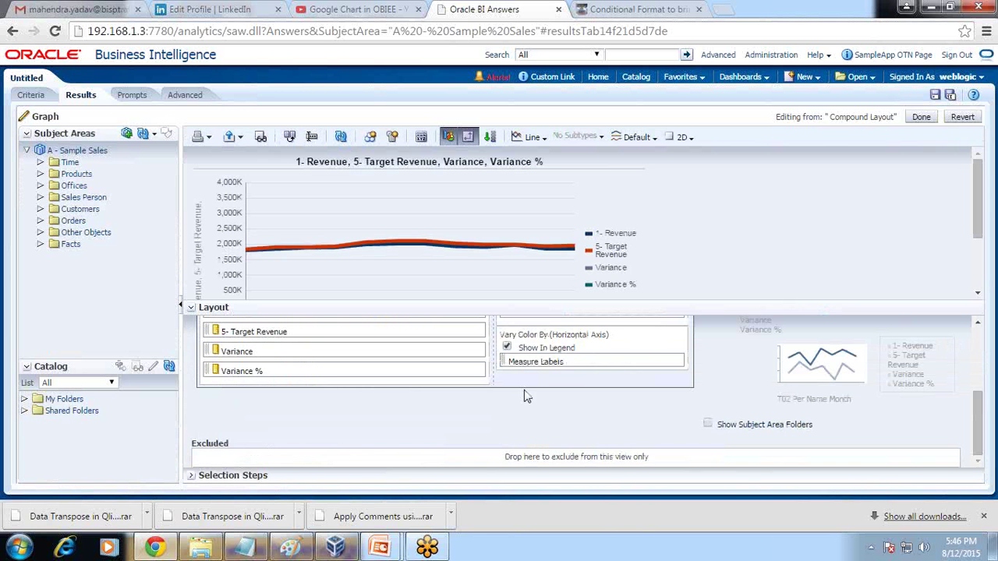
{"action": "left_click_drag", "start_coordinate": [305, 356], "coordinate": [273, 455]}
{"action": "left_click_drag", "start_coordinate": [276, 334], "coordinate": [275, 456]}
{"action": "left_click_drag", "start_coordinate": [280, 341], "coordinate": [322, 457]}
{"action": "left_click_drag", "start_coordinate": [318, 441], "coordinate": [320, 451]}
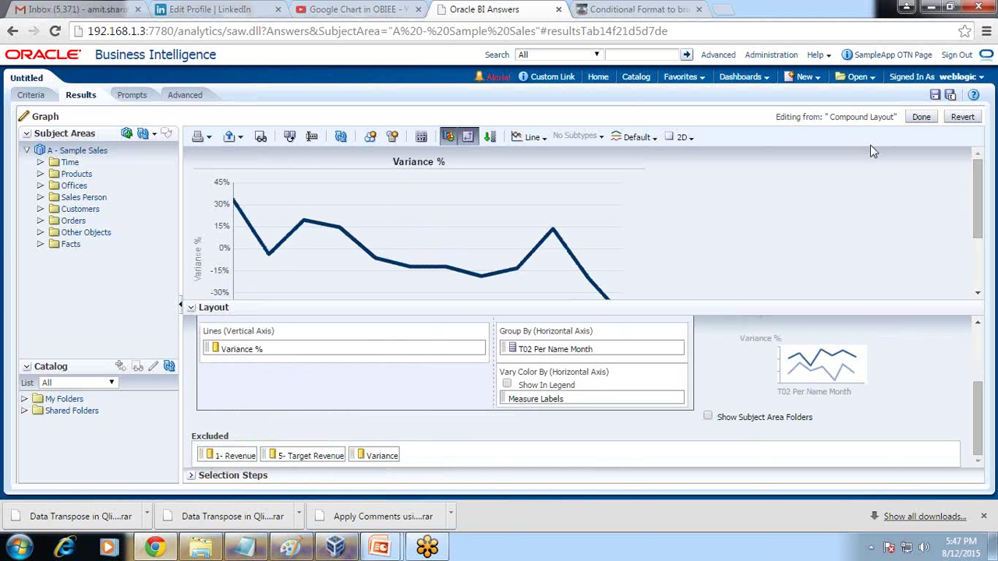
{"action": "left_click", "coordinate": [918, 119]}
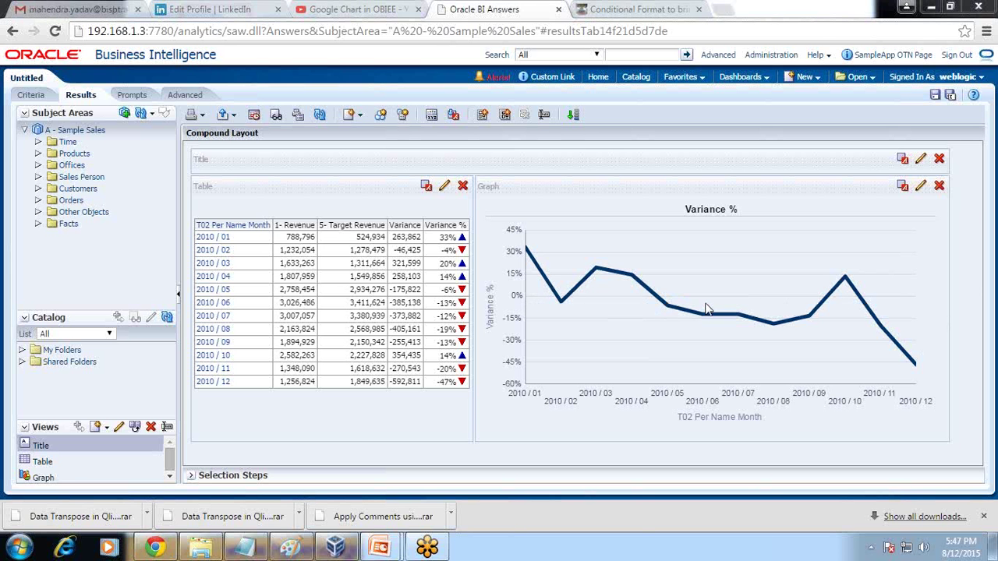
In the graph's scale settings, add a new Range-type scale marker
{"action": "left_click", "coordinate": [920, 189]}
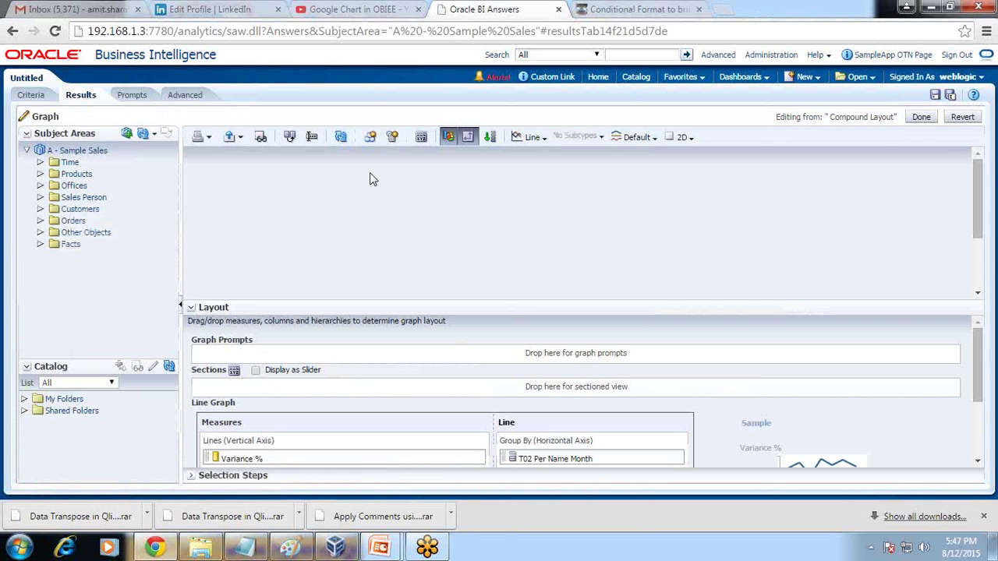
{"action": "left_click", "coordinate": [420, 138]}
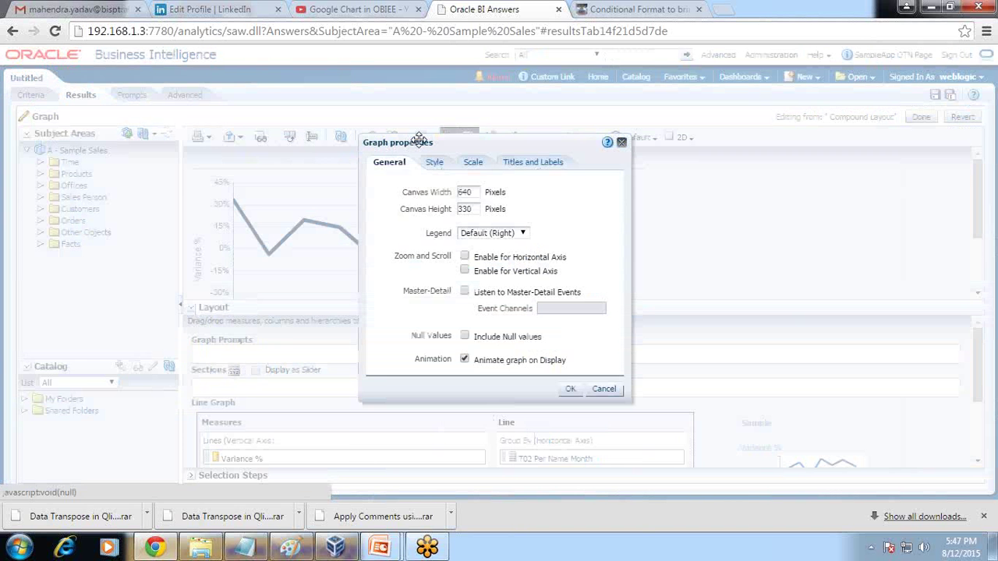
{"action": "left_click", "coordinate": [471, 166]}
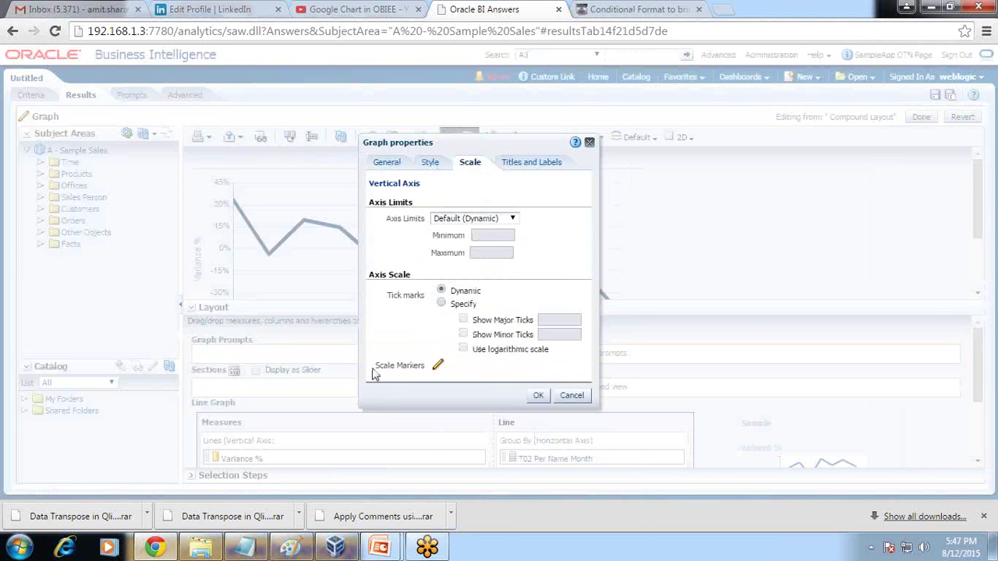
{"action": "left_click", "coordinate": [438, 366]}
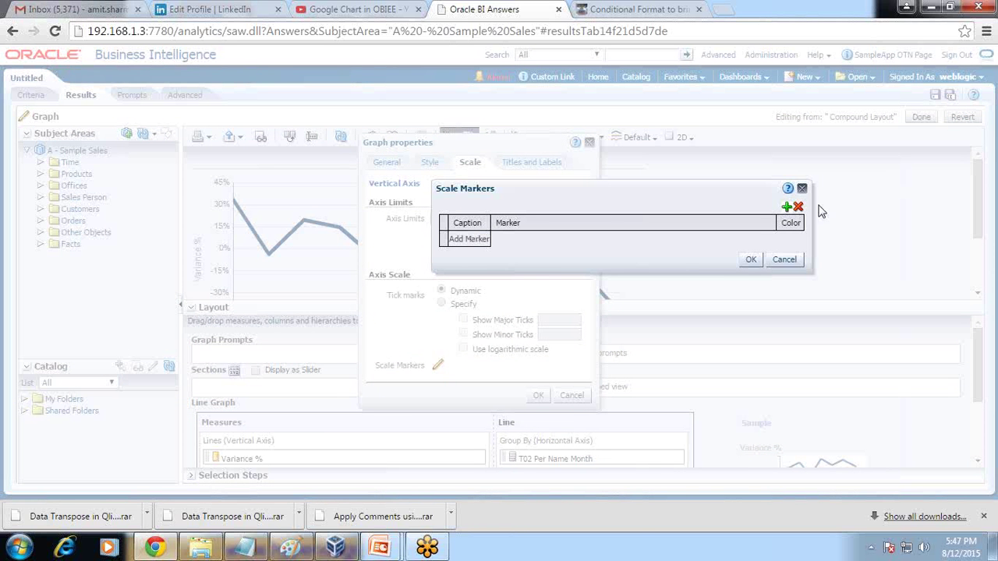
{"action": "left_click", "coordinate": [786, 207]}
{"action": "left_click", "coordinate": [538, 238]}
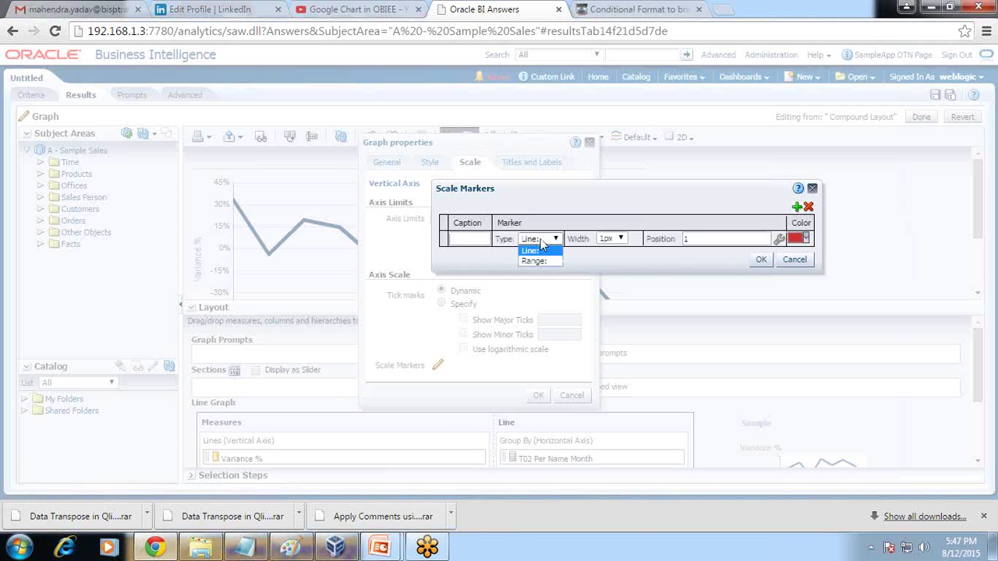
{"action": "left_click", "coordinate": [544, 262]}
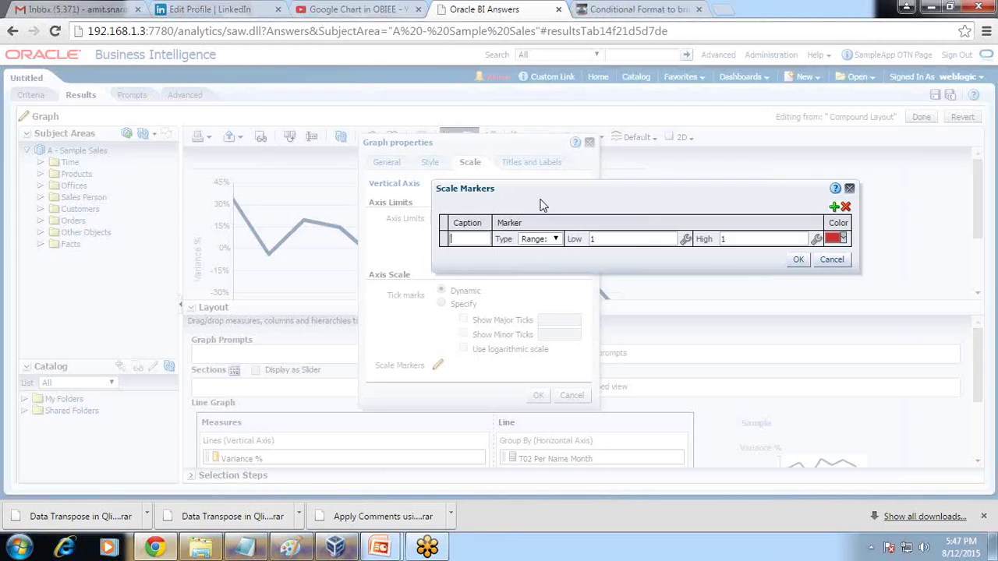
Caption the marker 'Close to Target', set low -10, high 0, and colour it yellow
{"action": "type", "text": "ose to Target"}
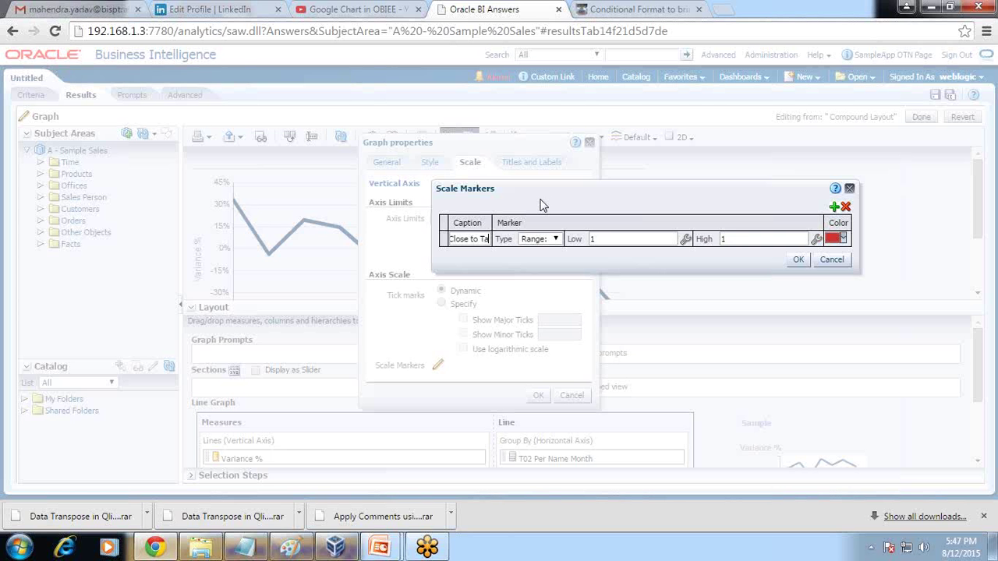
{"action": "left_click", "coordinate": [636, 237]}
{"action": "type", "text": "-10"}
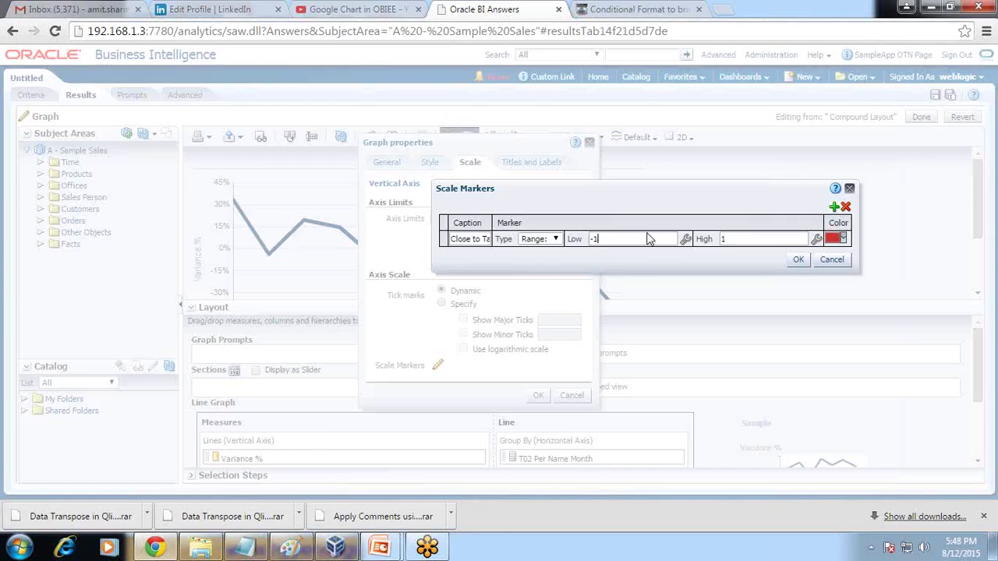
{"action": "triple_click", "coordinate": [729, 248]}
{"action": "left_click", "coordinate": [729, 239]}
{"action": "type", "text": "0"}
{"action": "left_click", "coordinate": [842, 239]}
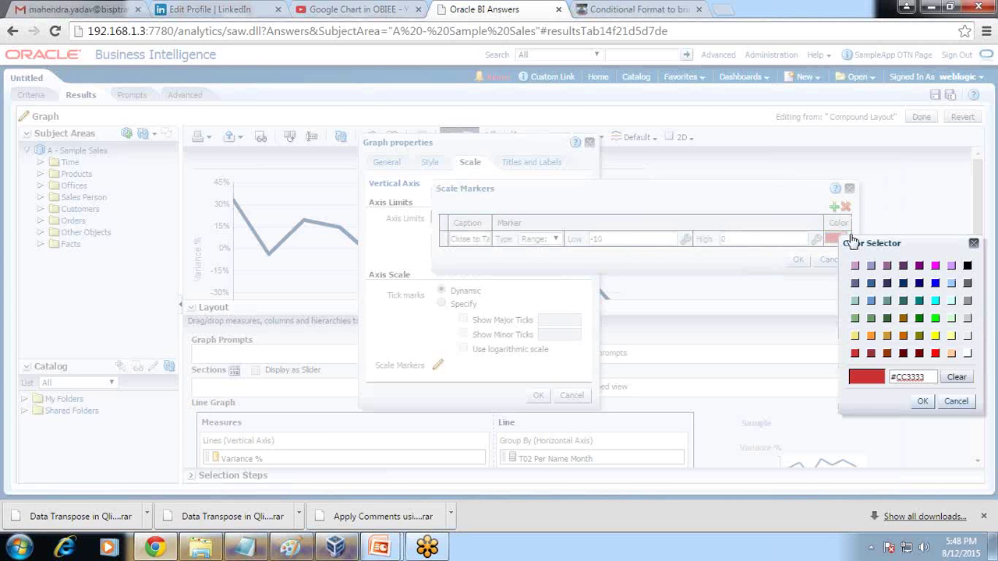
{"action": "left_click", "coordinate": [855, 336]}
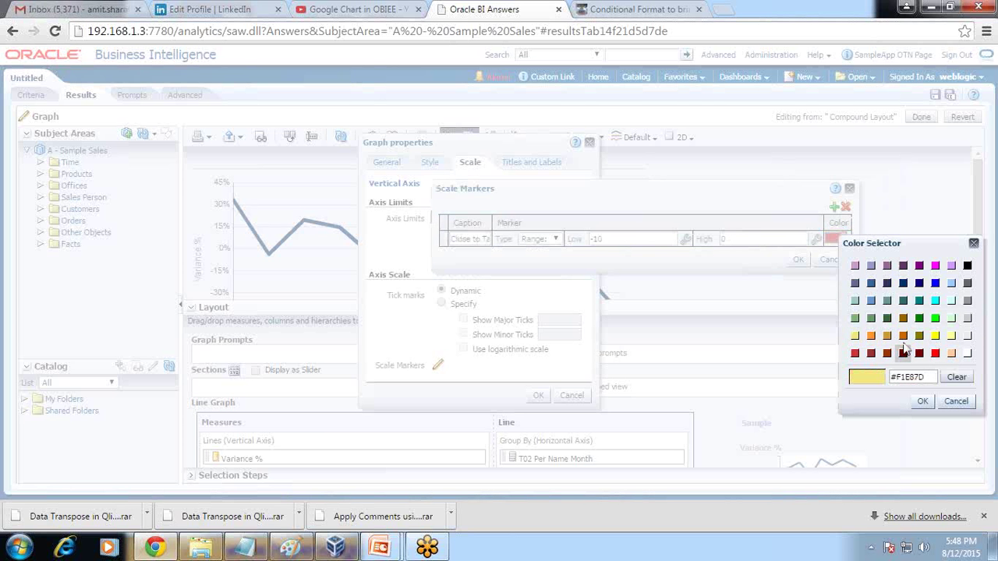
{"action": "left_click", "coordinate": [922, 400]}
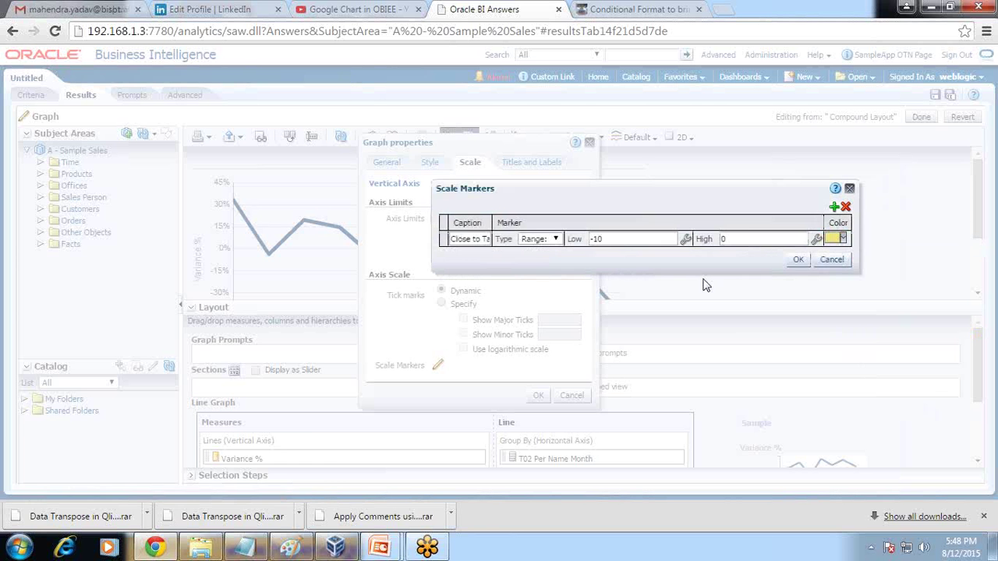
{"action": "left_click", "coordinate": [796, 259]}
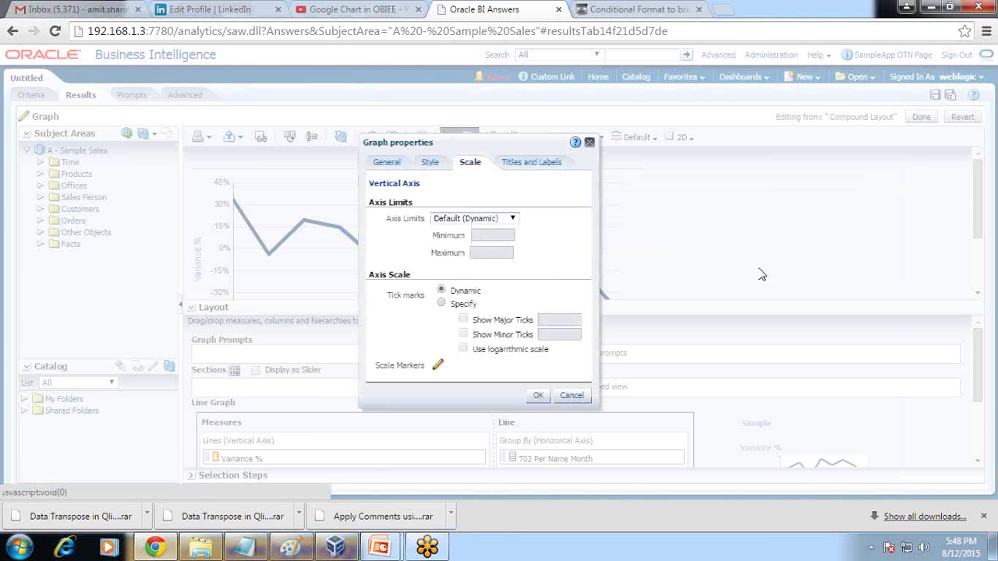
Apply the graph properties and check the yellow -10 to 0 band in the compound layout
{"action": "left_click", "coordinate": [539, 396]}
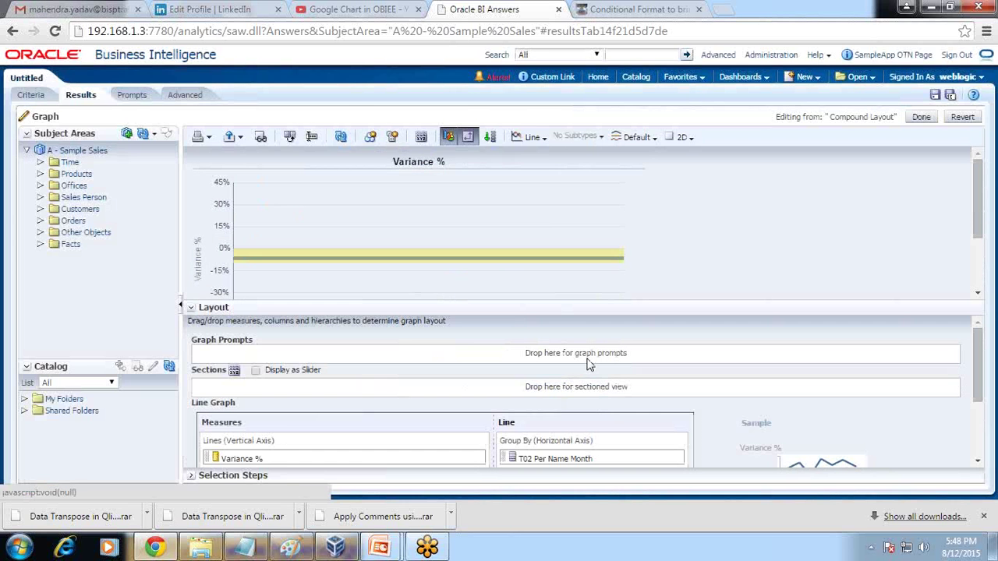
{"action": "left_click", "coordinate": [920, 118]}
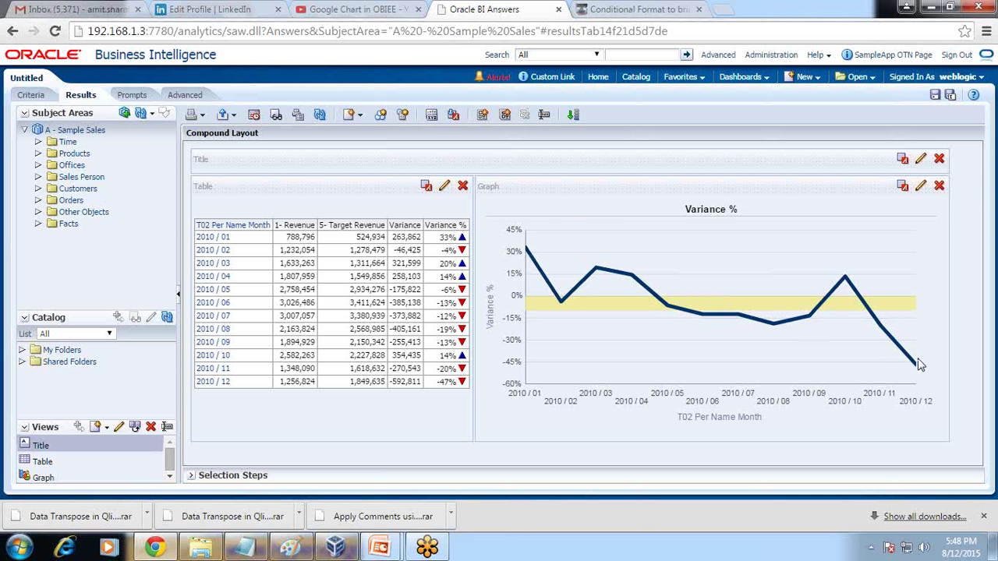
{"action": "mouse_move", "coordinate": [528, 308]}
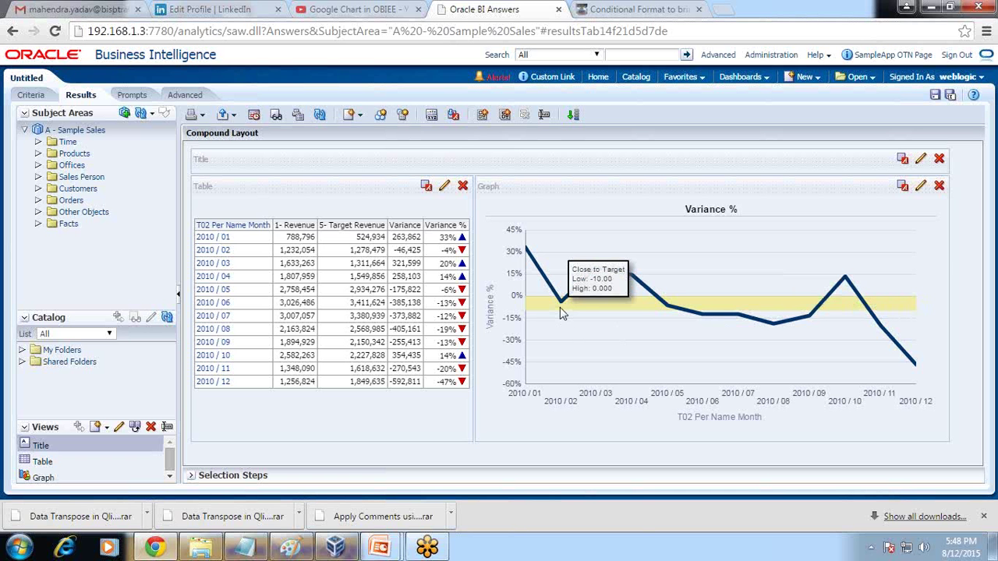
{"action": "mouse_move", "coordinate": [663, 314]}
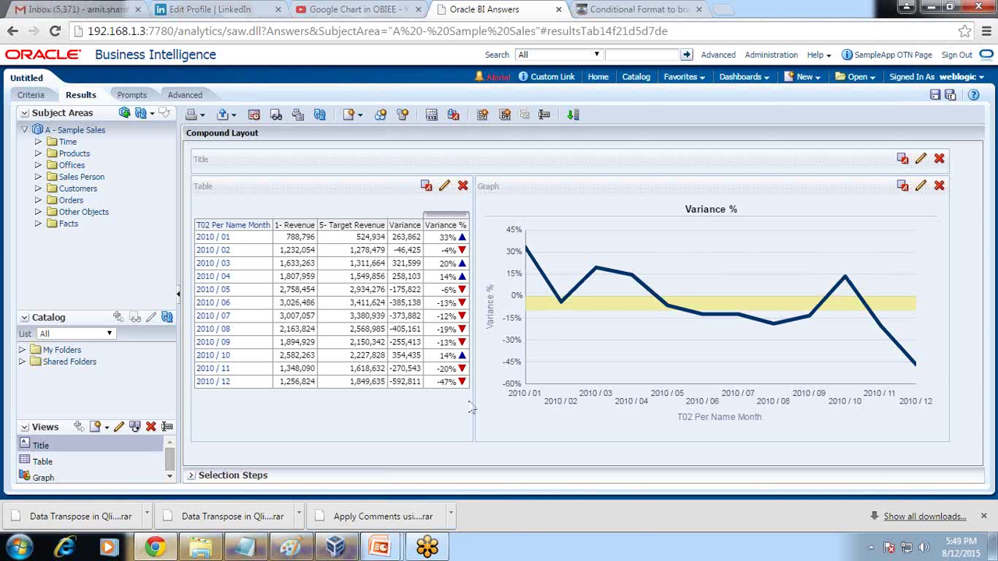
Bring the Variance Analysis slide show forward and settle on the closing 'Any Question?' slide
{"action": "mouse_move", "coordinate": [381, 551]}
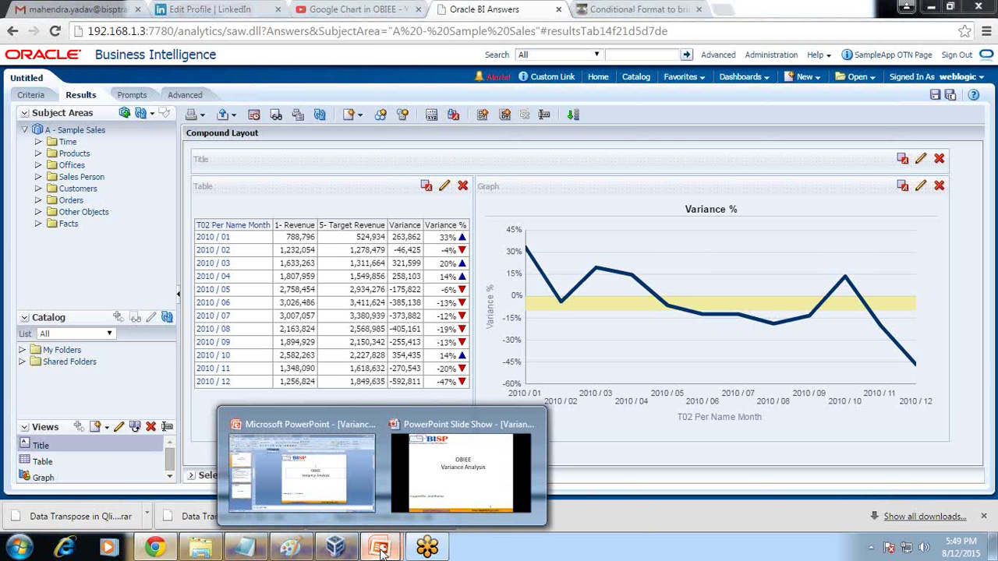
{"action": "mouse_move", "coordinate": [450, 483]}
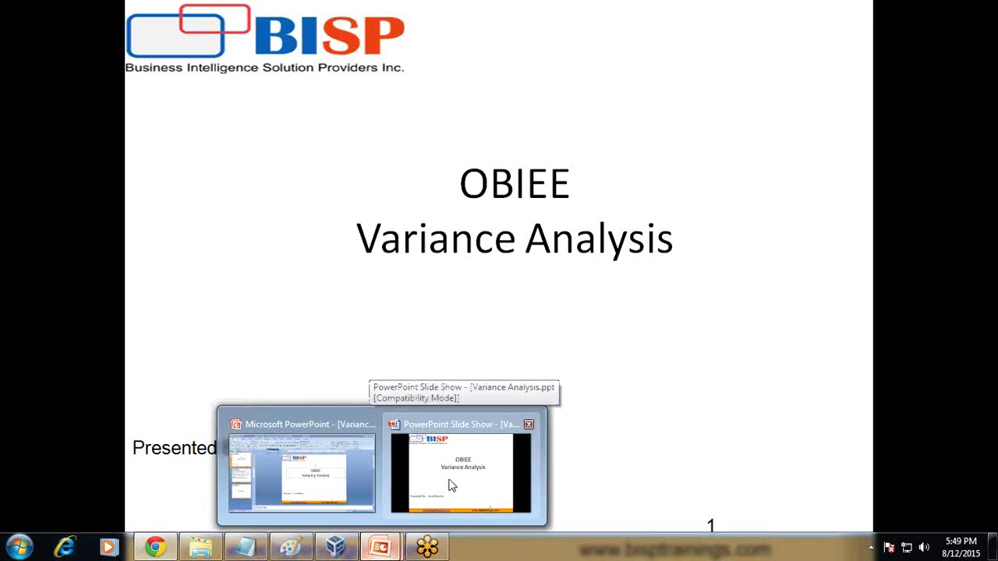
{"action": "left_click", "coordinate": [450, 485]}
{"action": "left_click", "coordinate": [450, 485]}
{"action": "left_click", "coordinate": [450, 485]}
{"action": "left_click", "coordinate": [450, 484]}
{"action": "key", "text": "Left"}
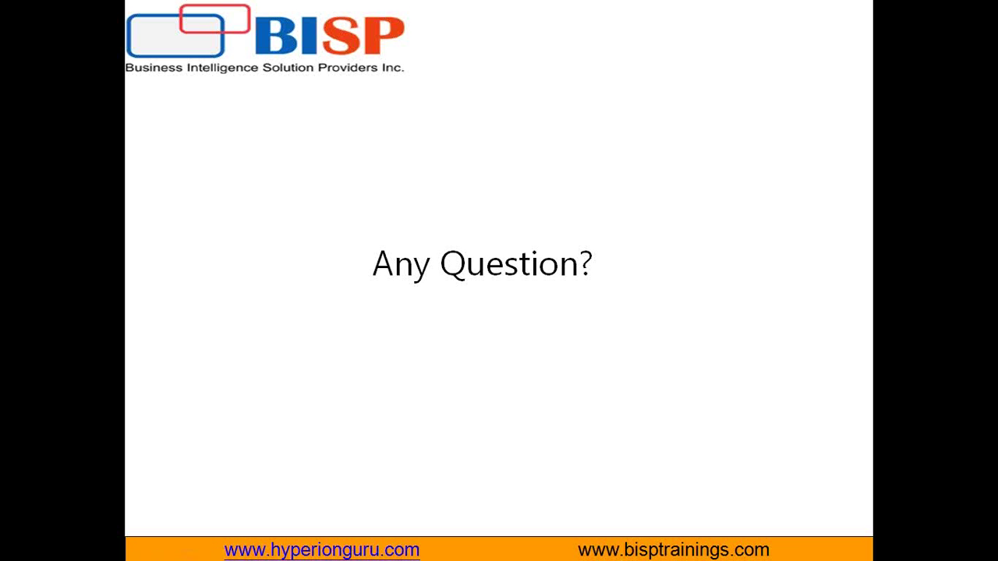